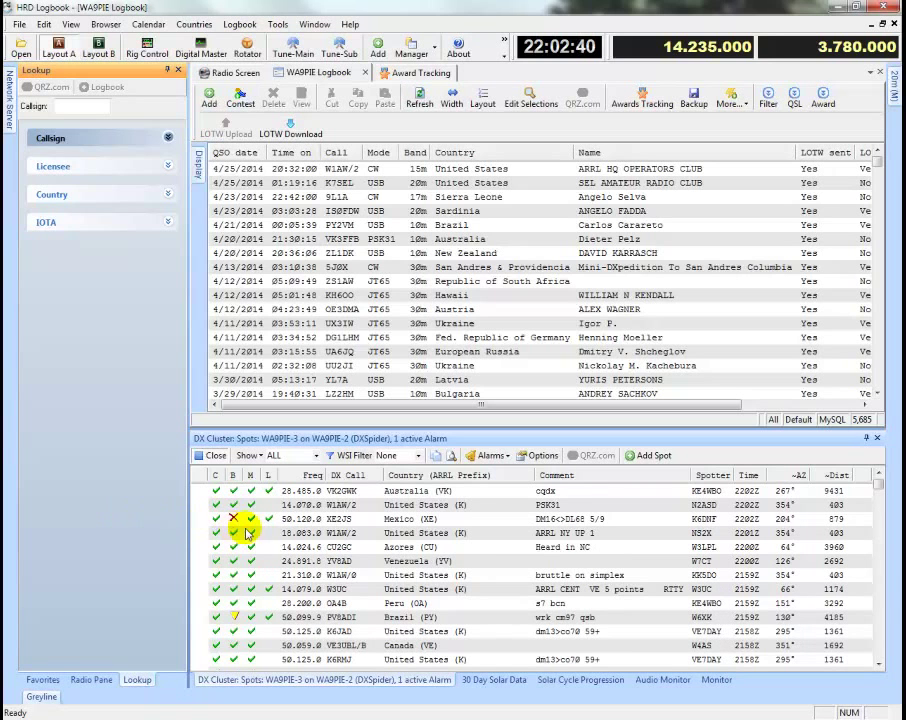
# - Open the DX Cluster Options on the Layout tab and select SpotDX Country to read its description
pyautogui.click(545, 456)
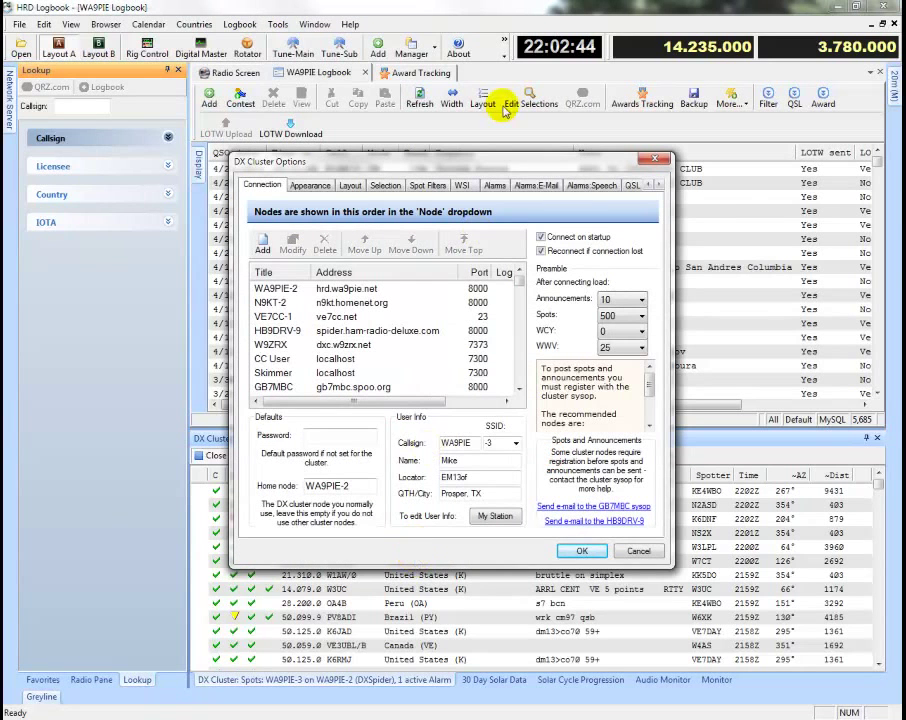
pyautogui.moveTo(513, 157); pyautogui.dragTo(575, 34)
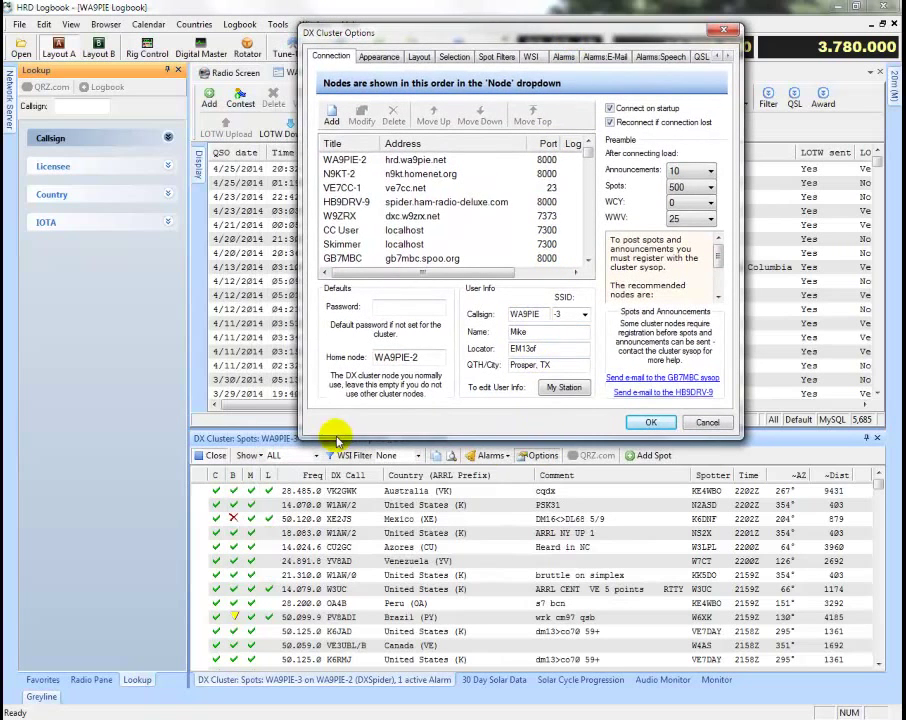
pyautogui.moveTo(525, 38); pyautogui.dragTo(590, 25)
pyautogui.click(484, 44)
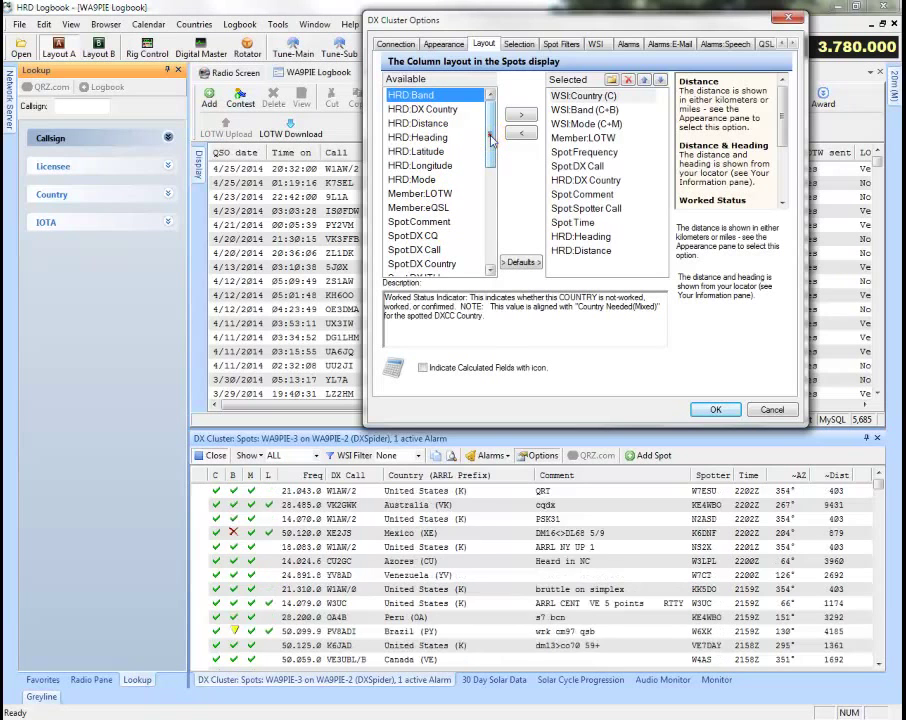
pyautogui.moveTo(491, 138); pyautogui.dragTo(493, 180)
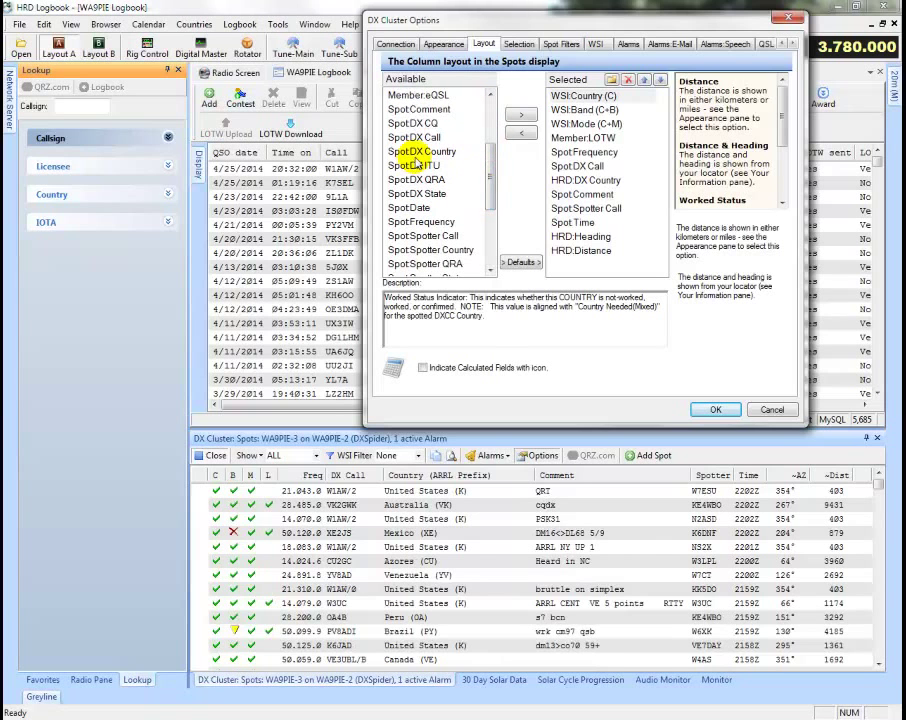
pyautogui.click(410, 152)
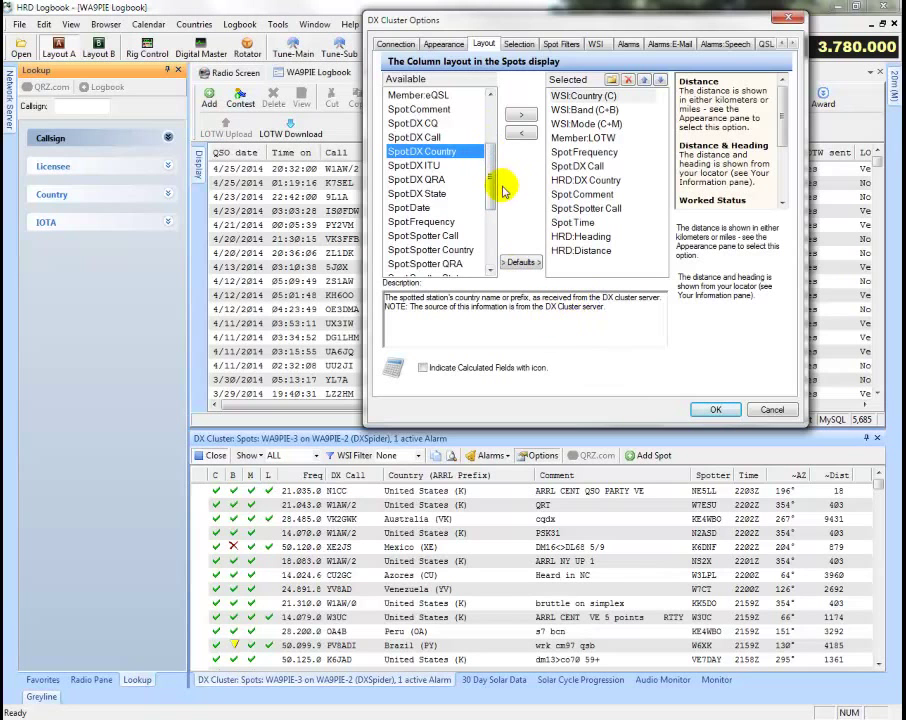
pyautogui.scroll(3, 490, 195)
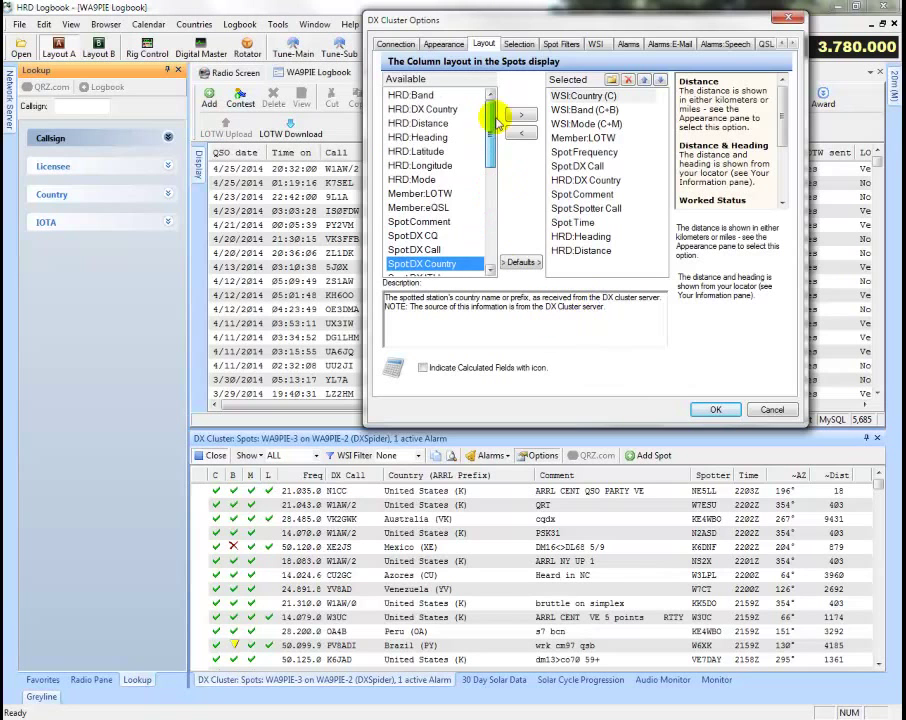
pyautogui.click(440, 112)
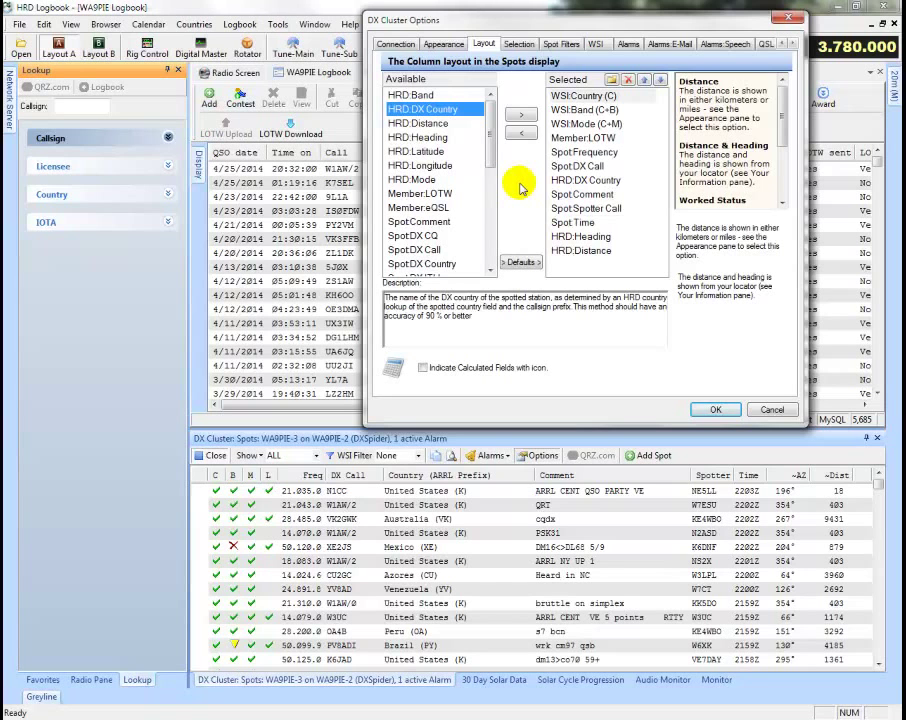
pyautogui.click(454, 124)
pyautogui.click(452, 137)
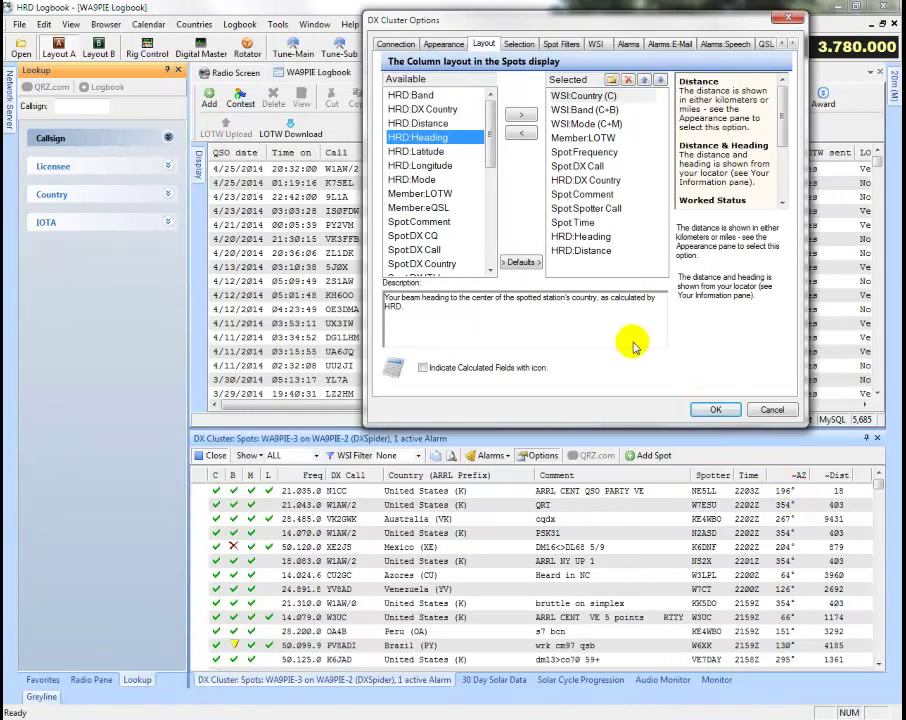
pyautogui.click(425, 193)
pyautogui.scroll(-2, 458, 145)
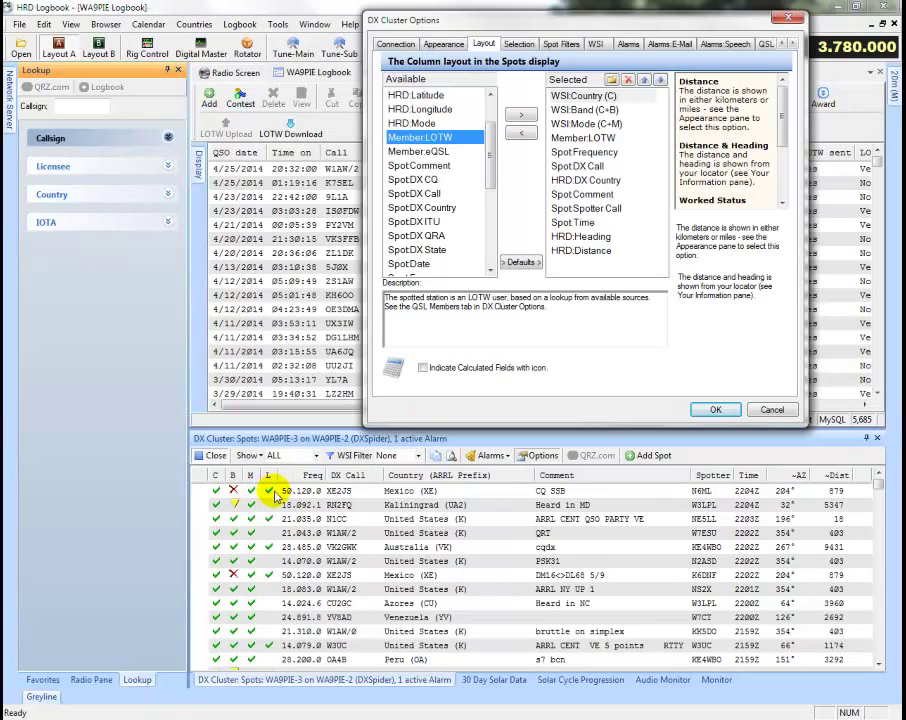
pyautogui.click(490, 264)
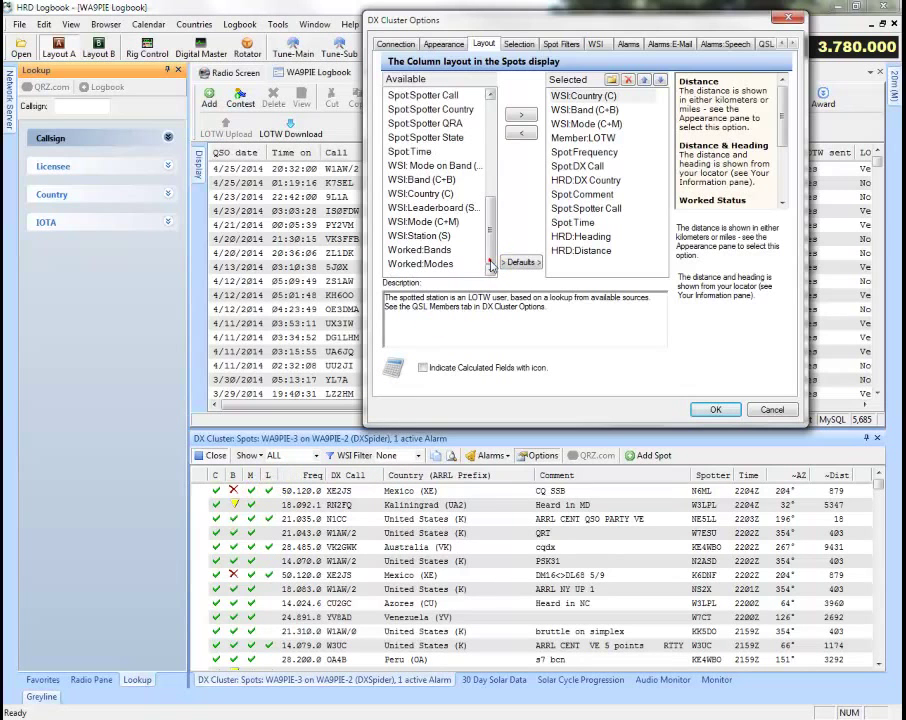
pyautogui.click(435, 208)
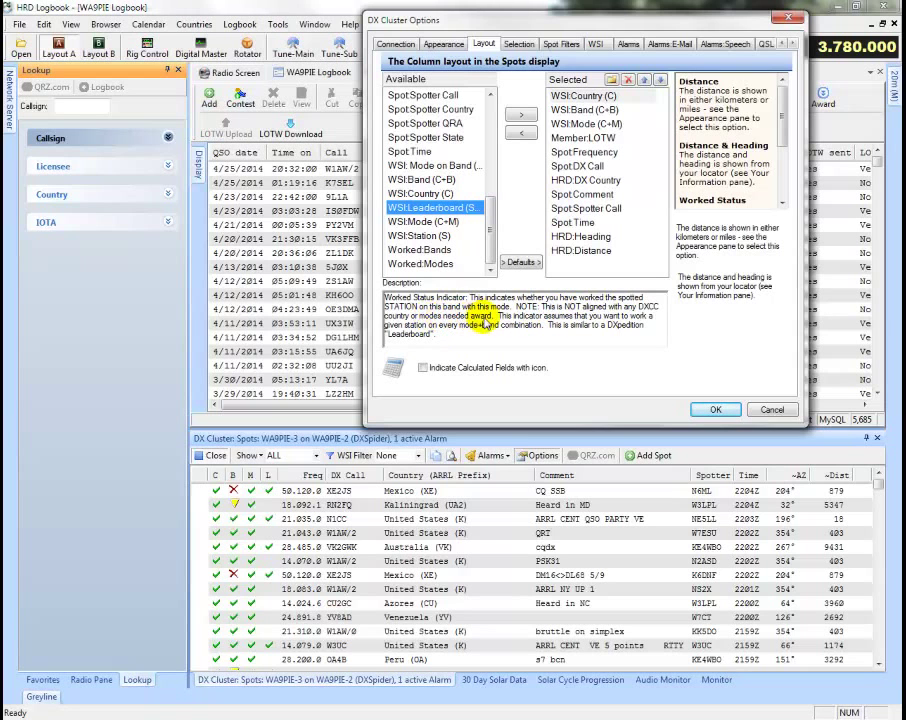
pyautogui.click(422, 180)
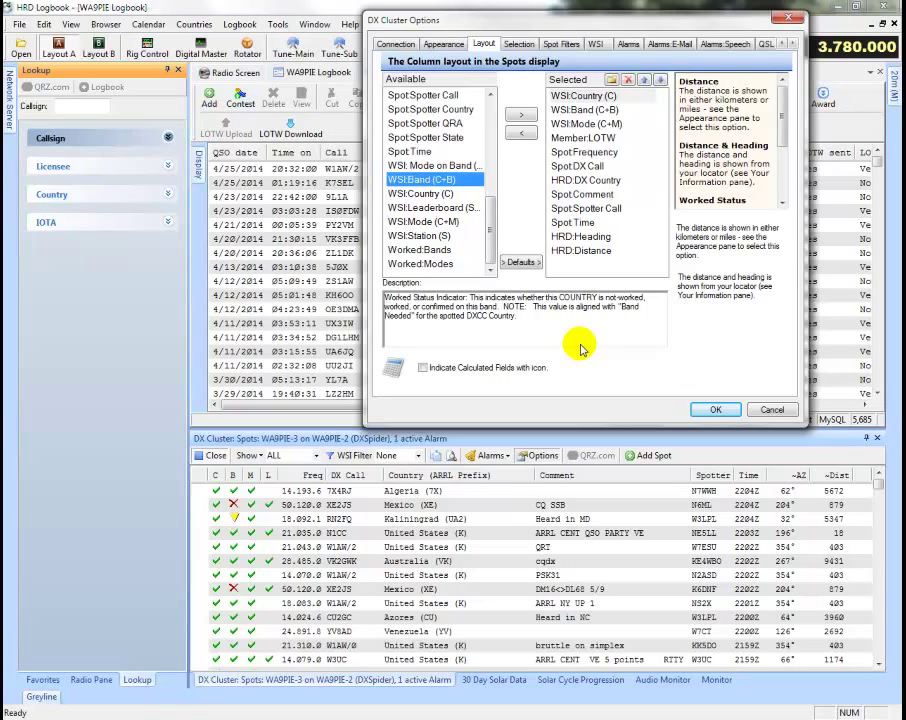
pyautogui.click(493, 115)
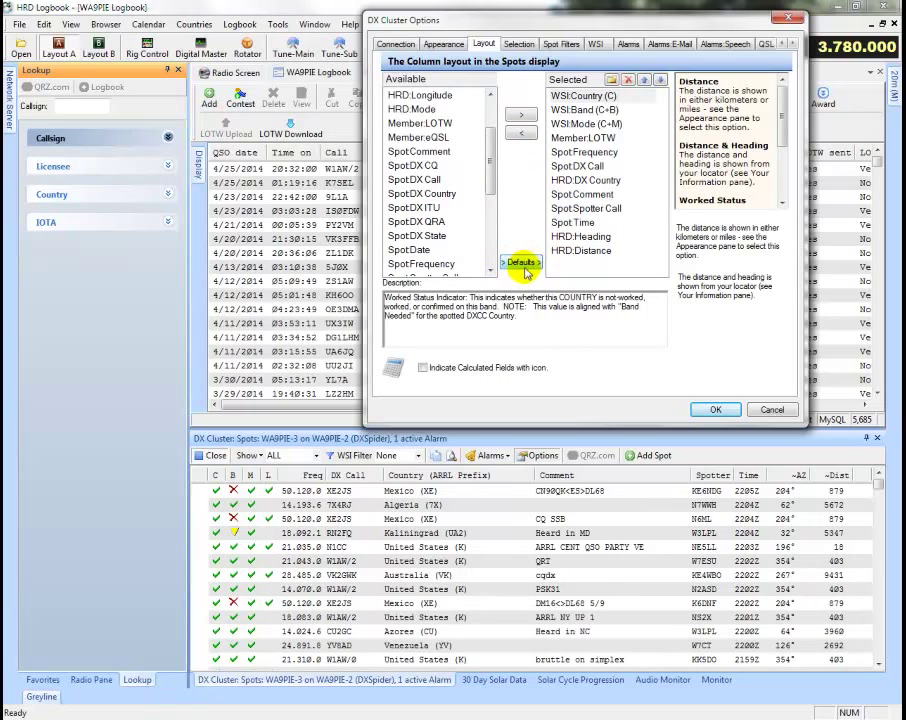
pyautogui.click(526, 266)
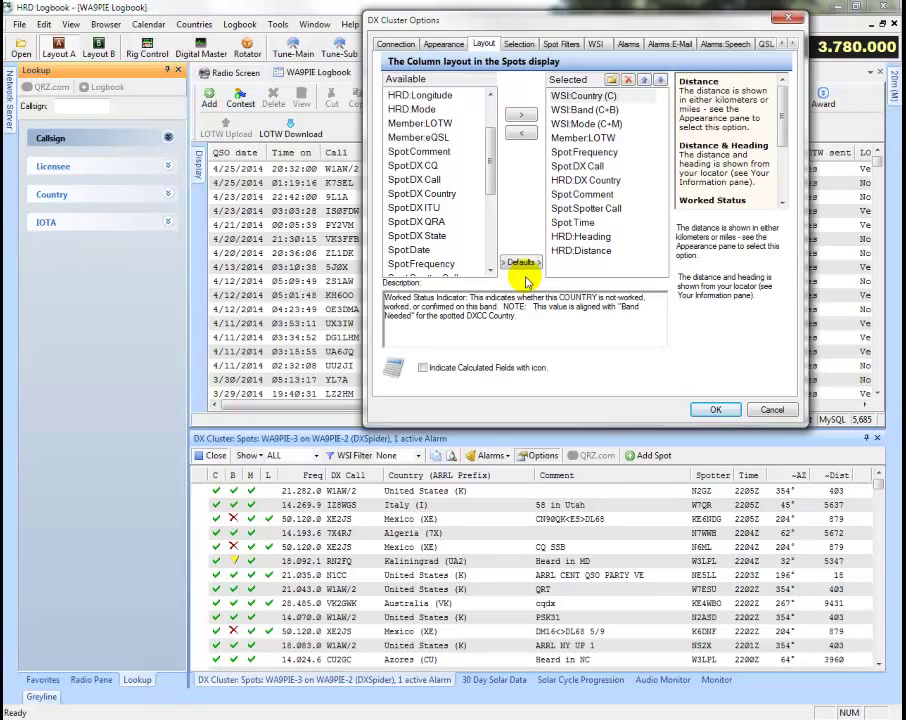
# - Cancel the DX Cluster Options, then reopen them at the WSI tab
pyautogui.click(771, 409)
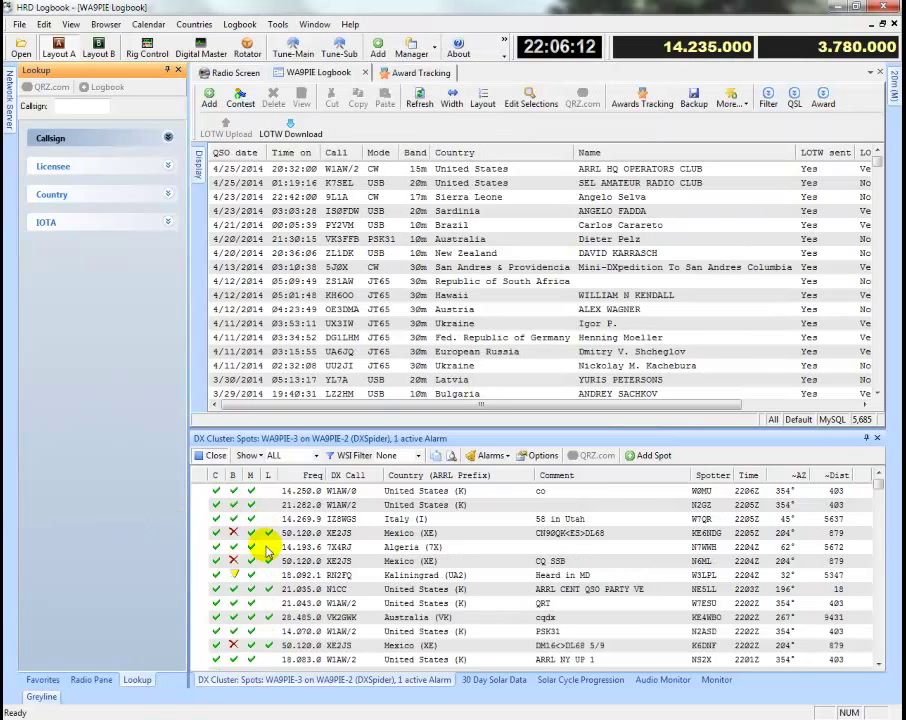
pyautogui.click(535, 455)
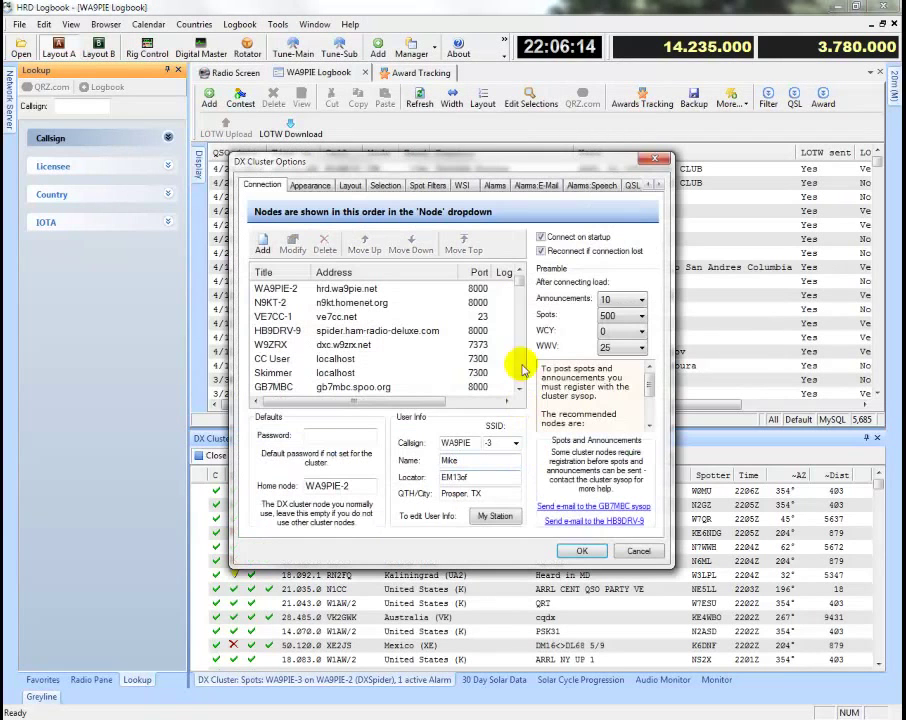
pyautogui.click(461, 185)
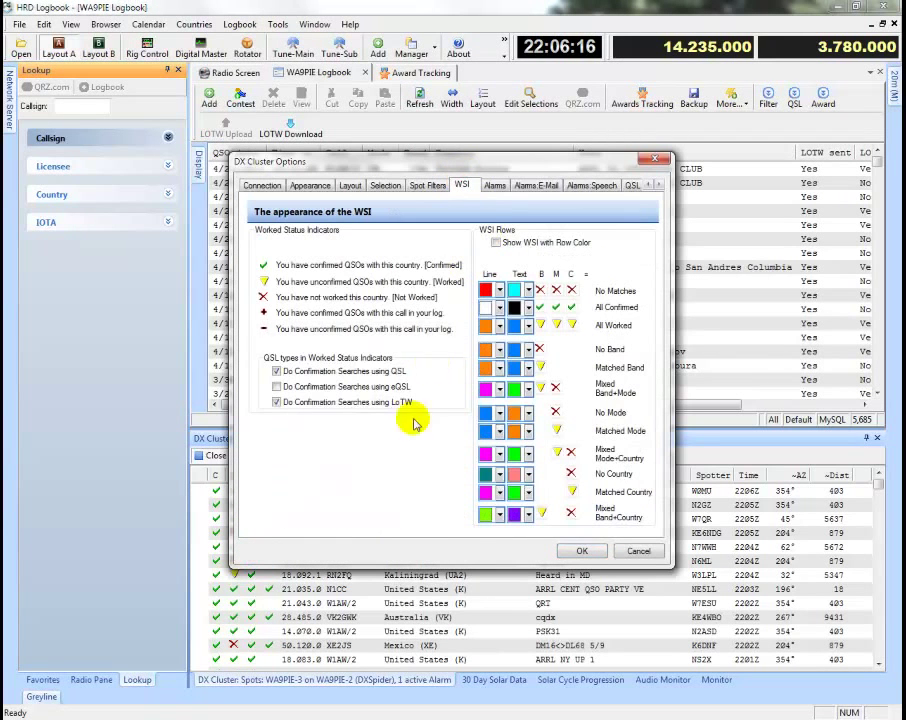
# - Review the Confirmed, Worked and Not Worked indicator settings, then cancel without changes
pyautogui.click(315, 265)
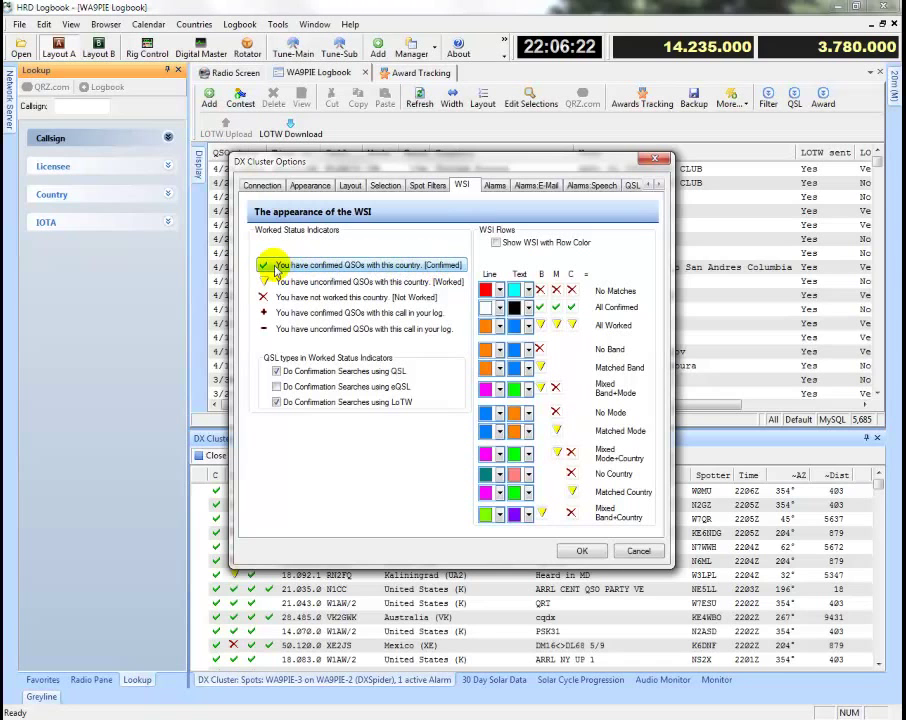
pyautogui.click(287, 283)
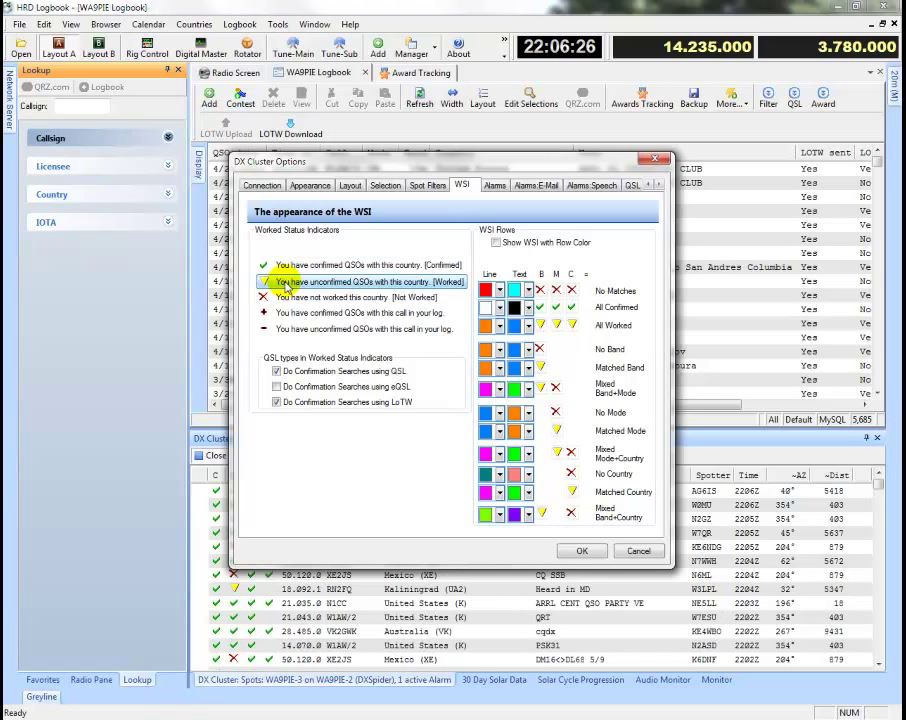
pyautogui.click(322, 297)
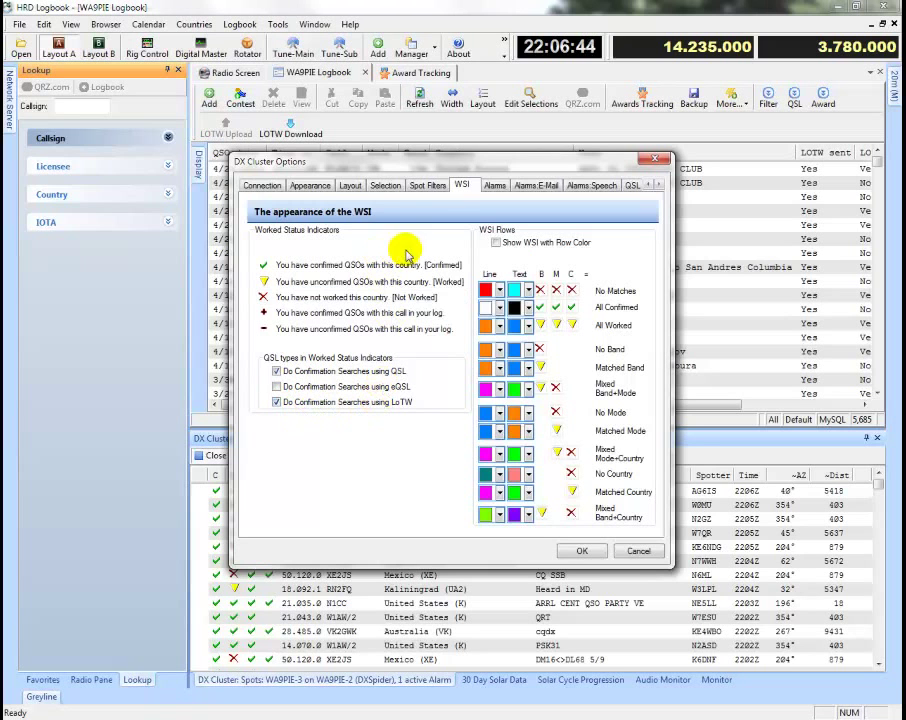
pyautogui.click(637, 550)
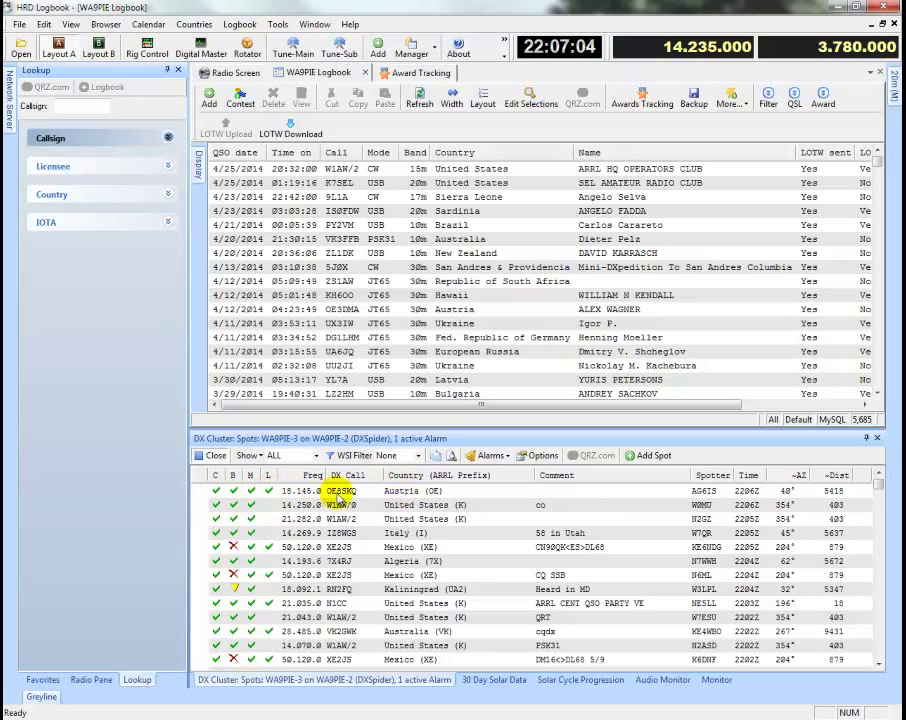
# - Select the OE8SKQ spot to show its Austrian station details in the Lookup pane
pyautogui.click(336, 491)
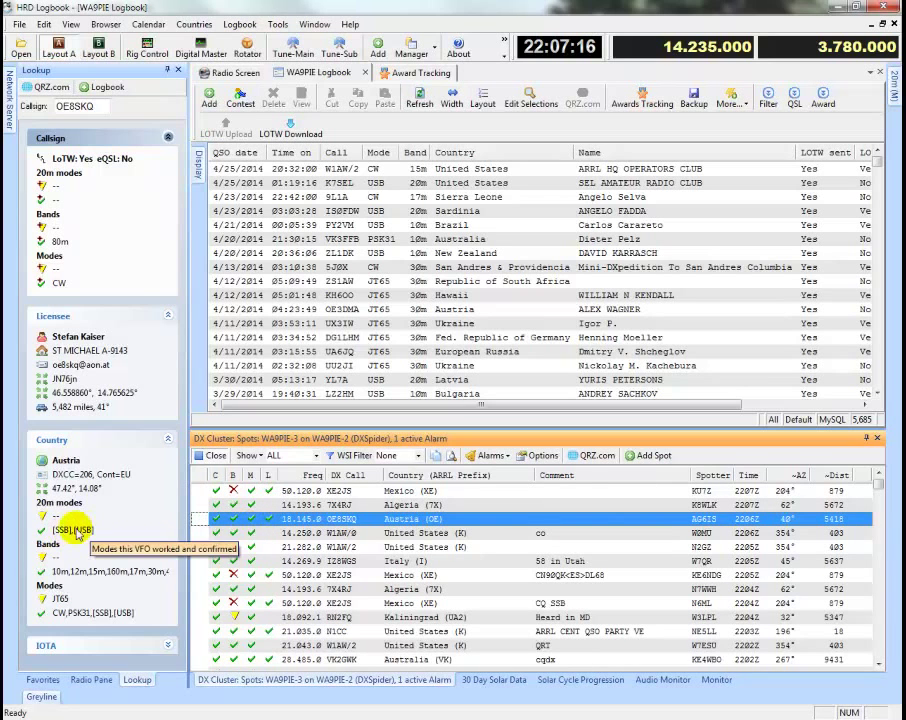
pyautogui.click(121, 527)
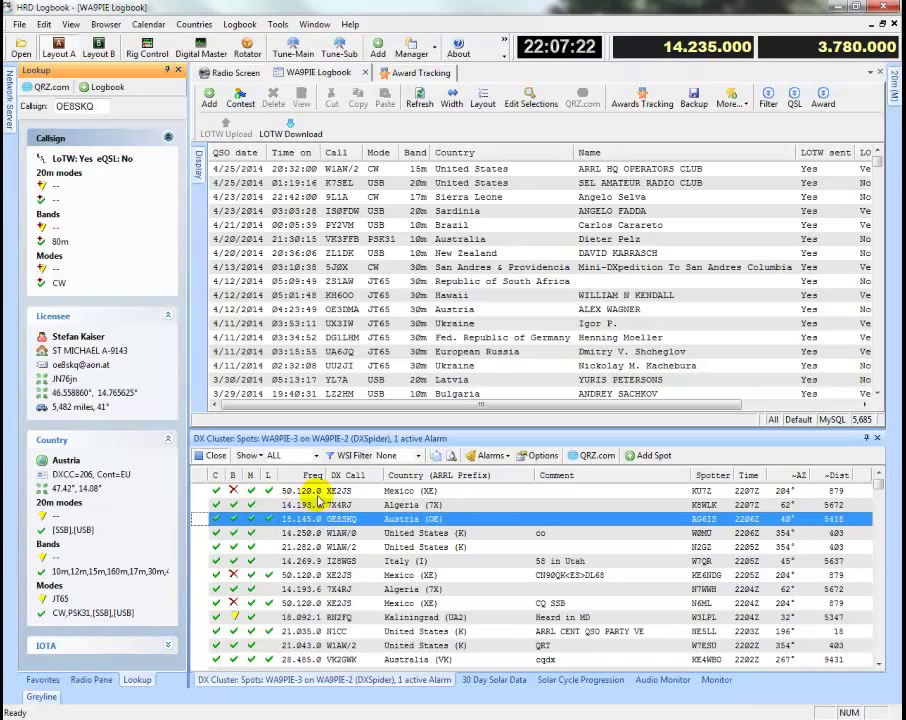
# - Look up the XE2JS spot's Mexico details and list the WSI Filter choices
pyautogui.click(337, 493)
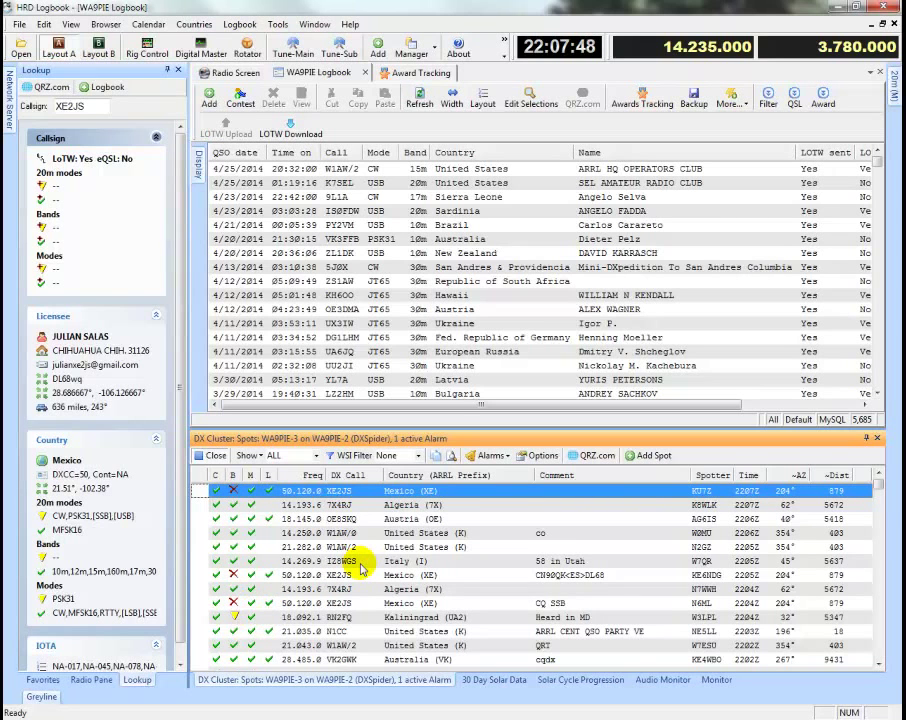
pyautogui.click(370, 456)
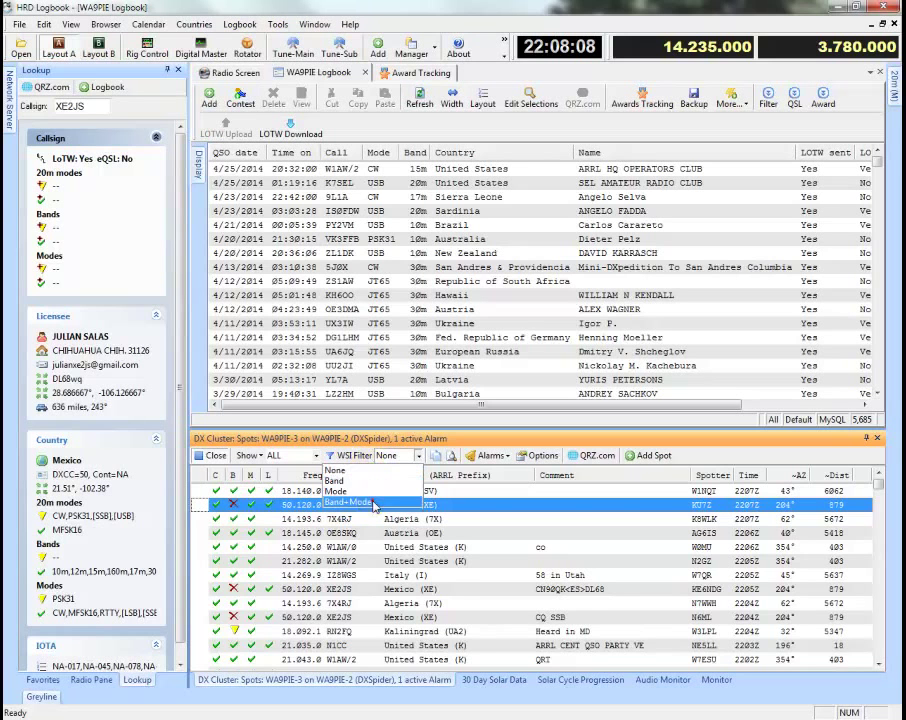
pyautogui.click(348, 502)
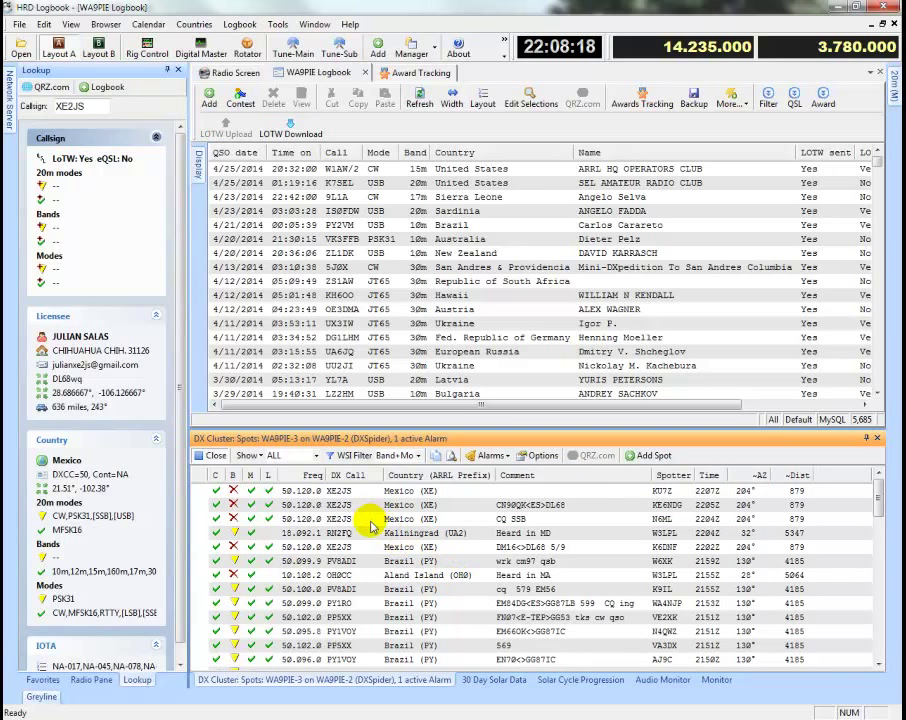
pyautogui.click(877, 640)
pyautogui.click(877, 640)
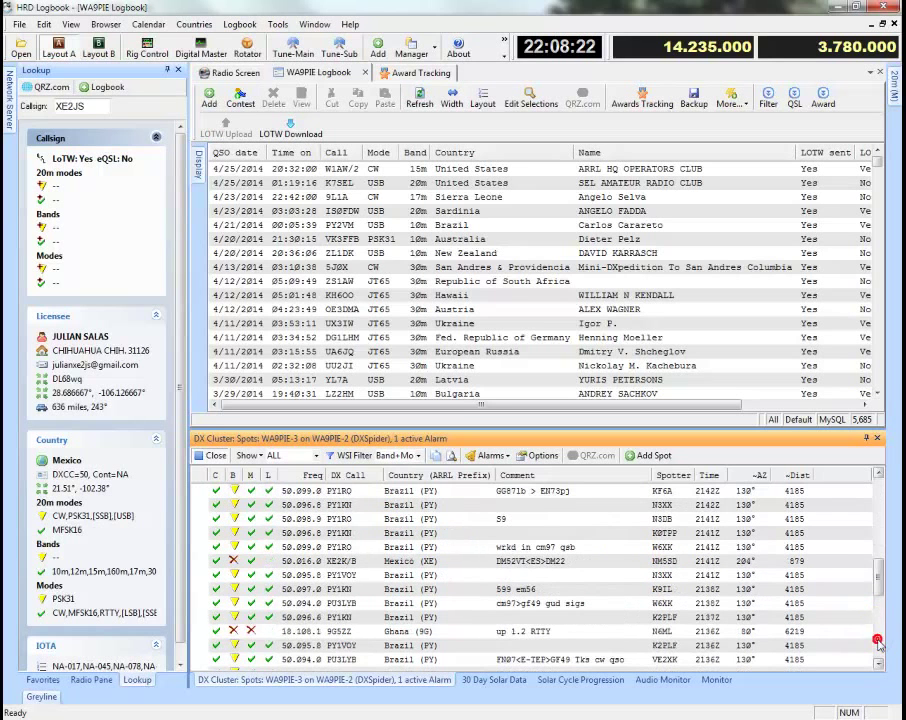
pyautogui.click(333, 631)
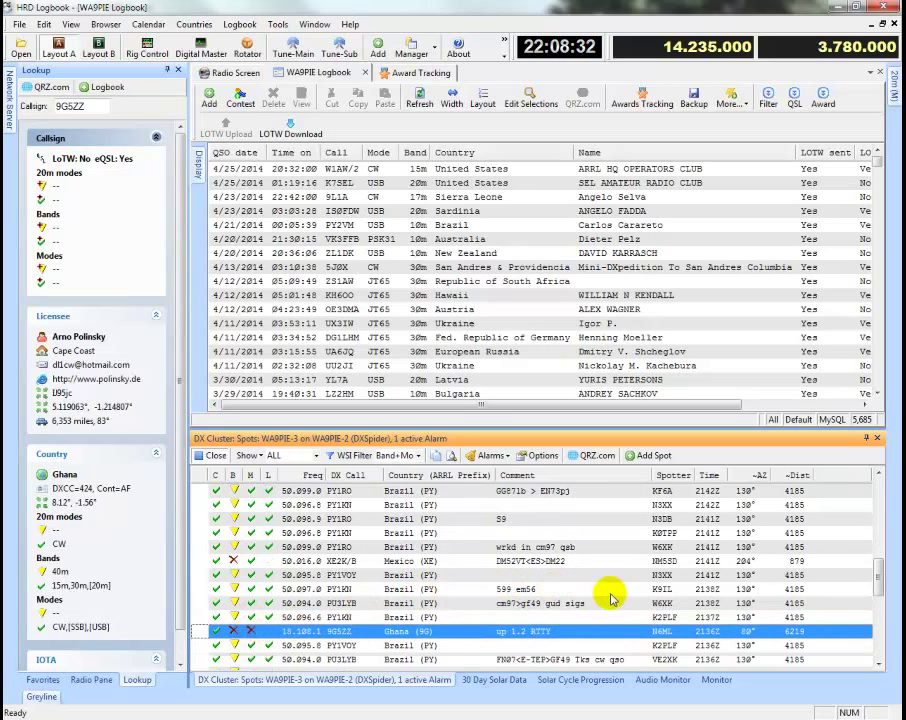
pyautogui.click(880, 642)
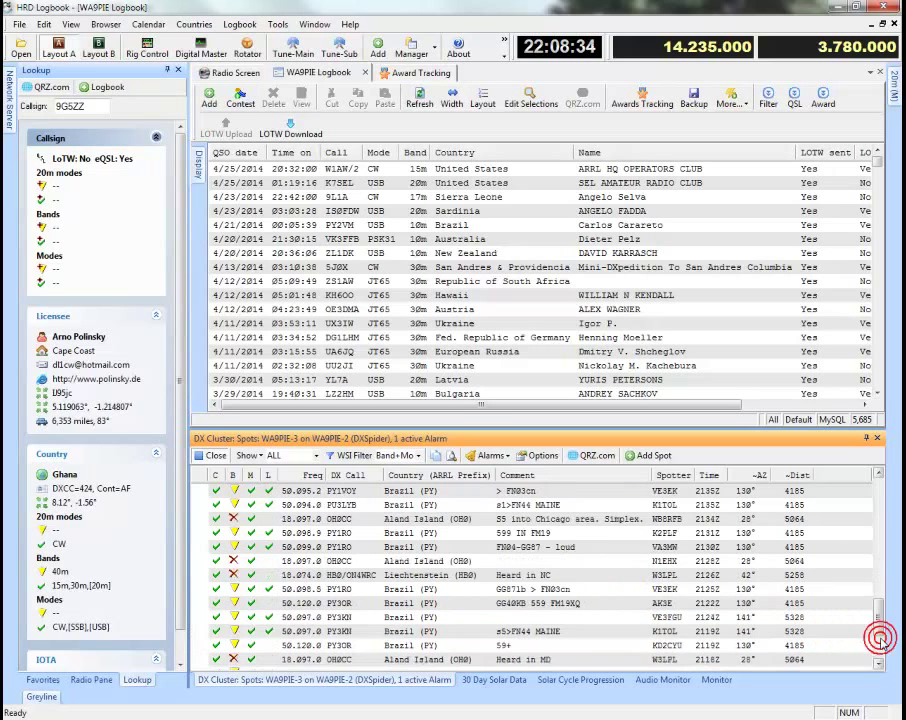
pyautogui.click(880, 642)
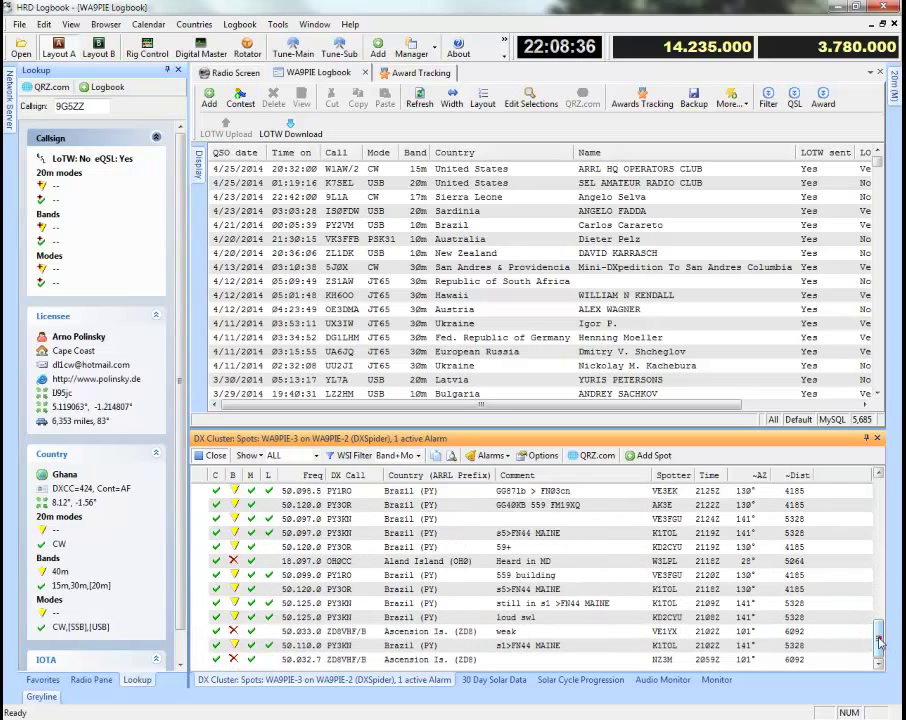
pyautogui.click(879, 635)
pyautogui.scroll(4, 879, 600)
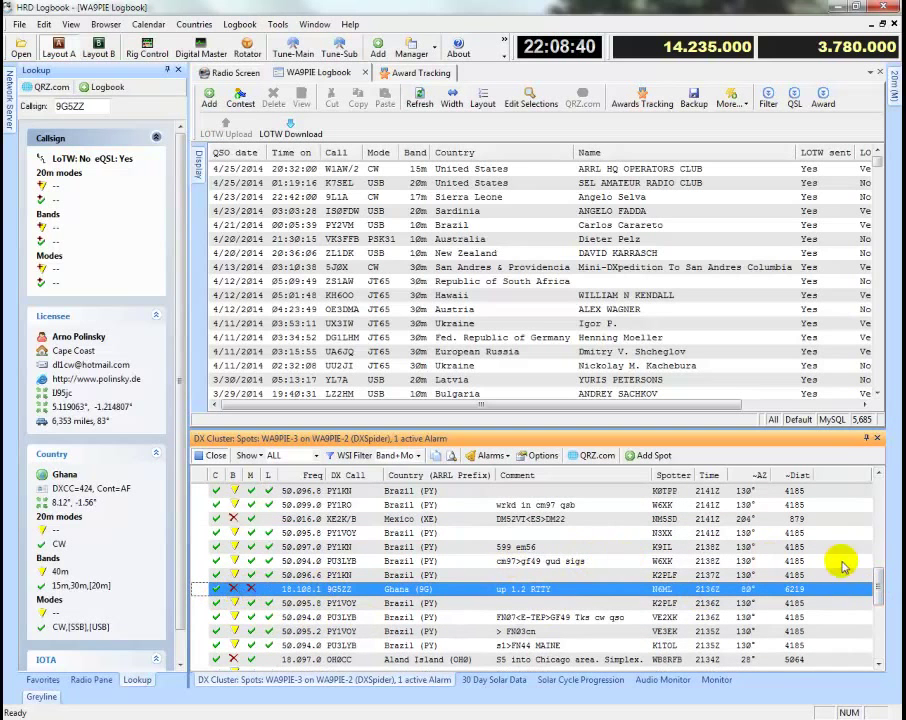
pyautogui.moveTo(879, 590); pyautogui.dragTo(877, 488)
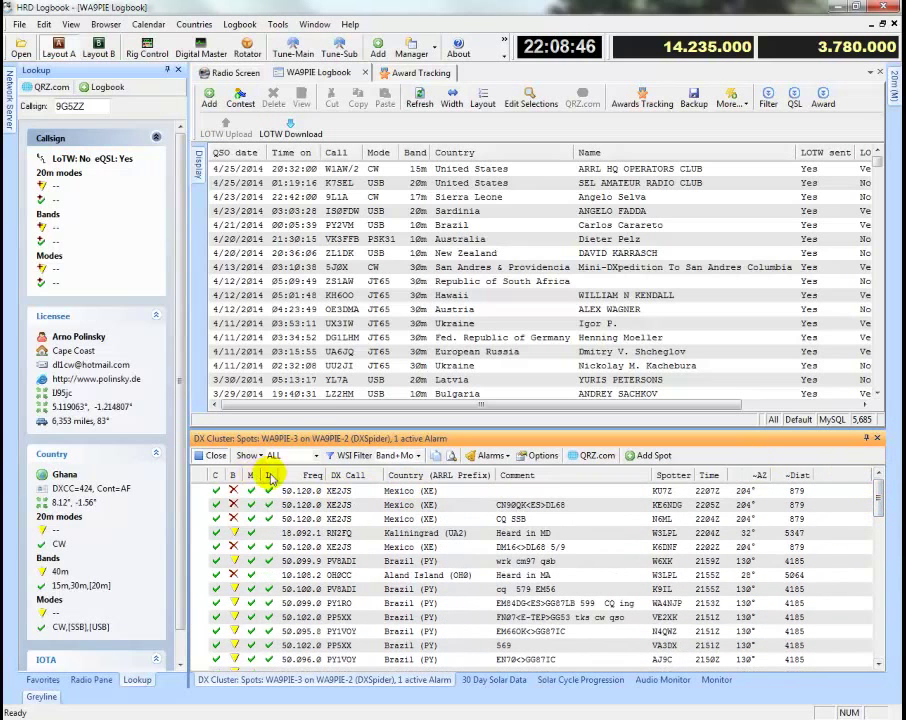
pyautogui.click(292, 455)
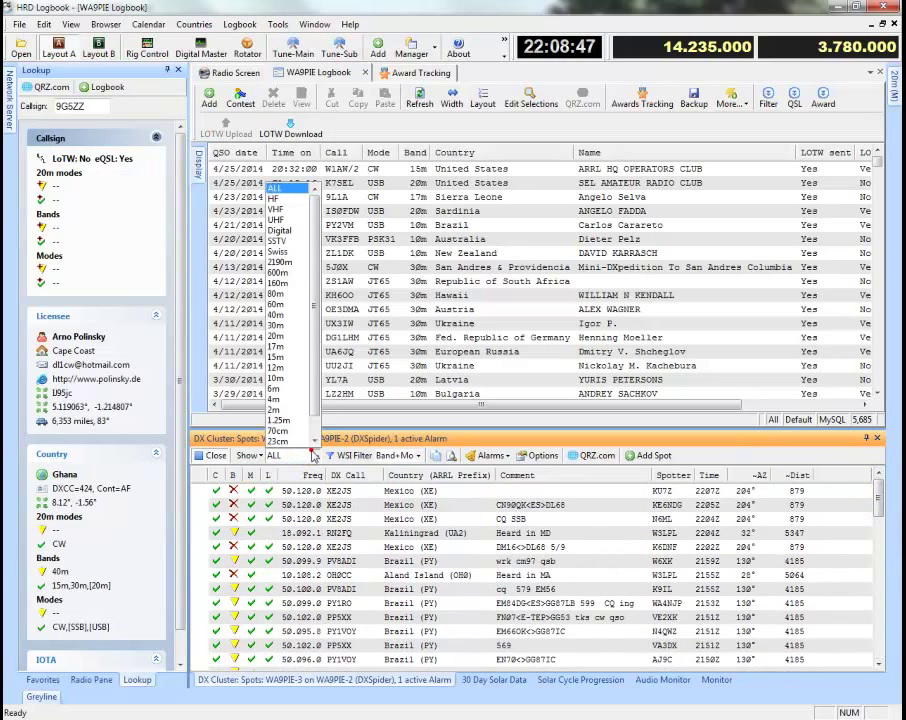
pyautogui.click(284, 389)
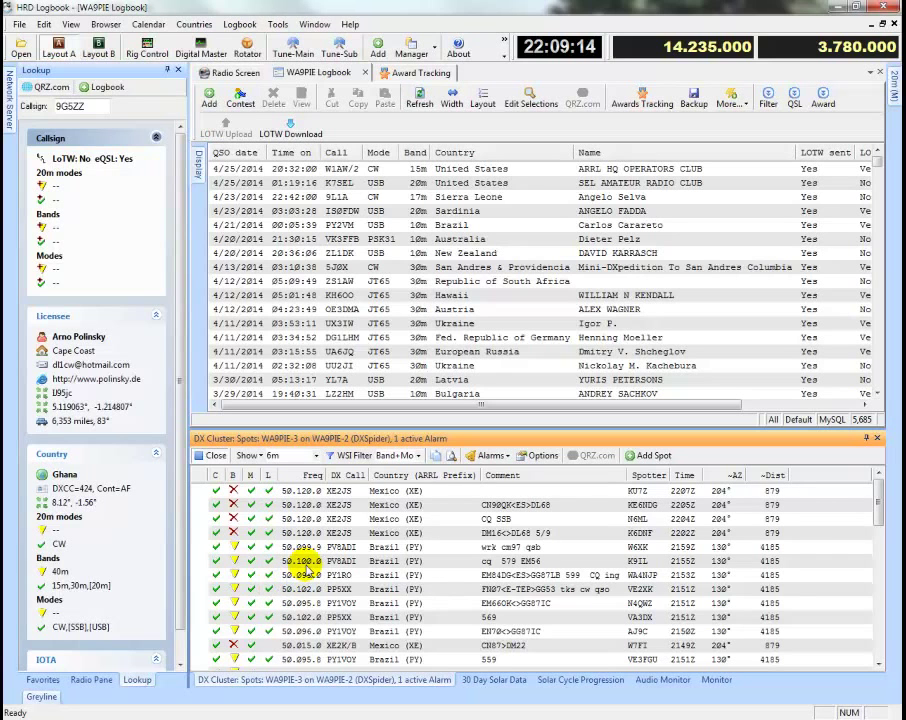
pyautogui.click(316, 457)
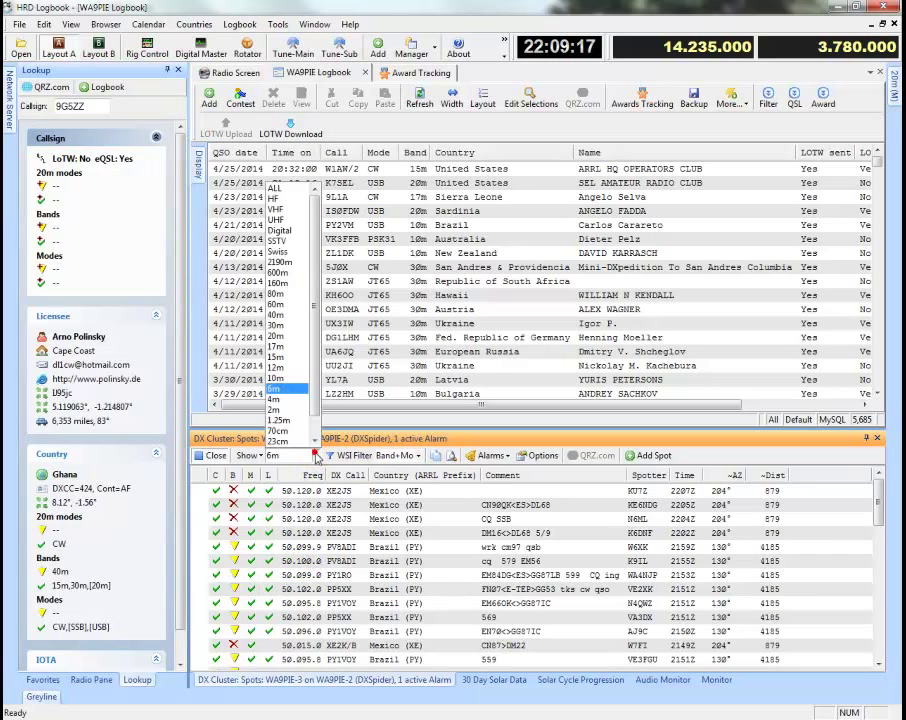
pyautogui.click(285, 347)
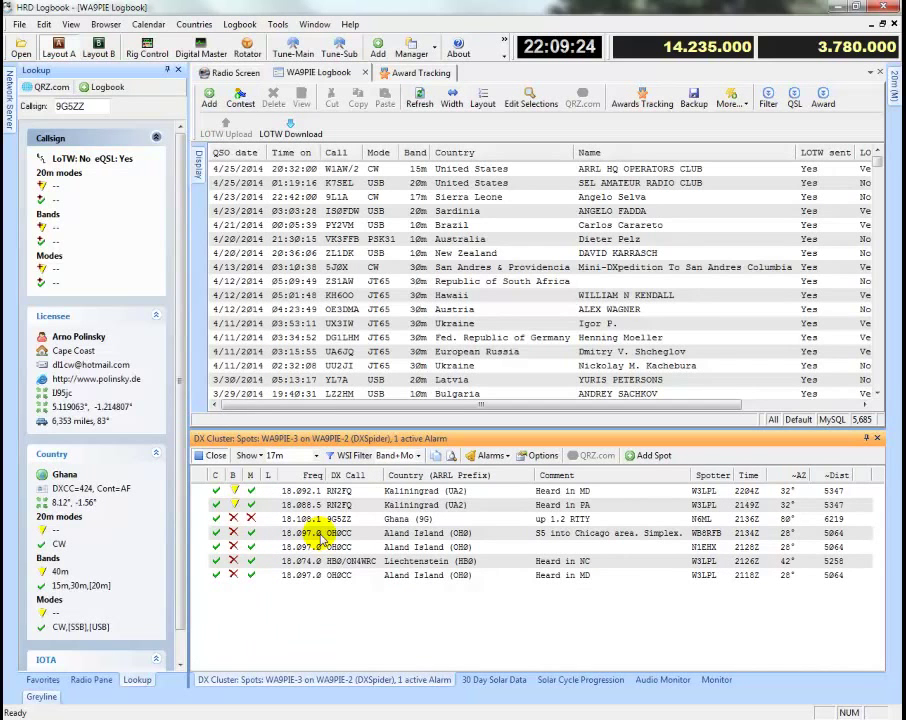
pyautogui.click(285, 458)
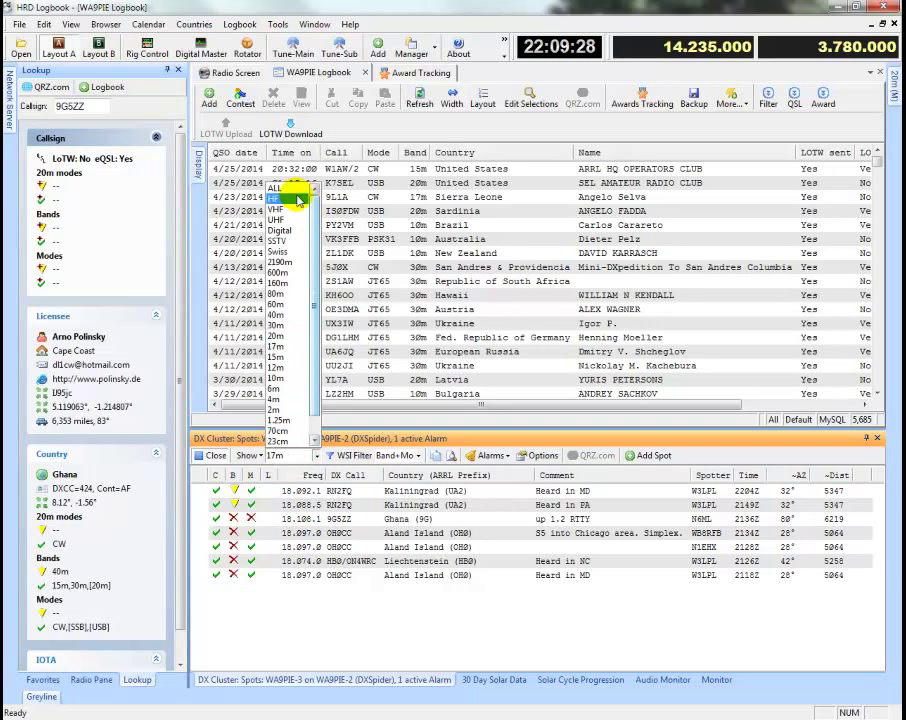
pyautogui.click(284, 136)
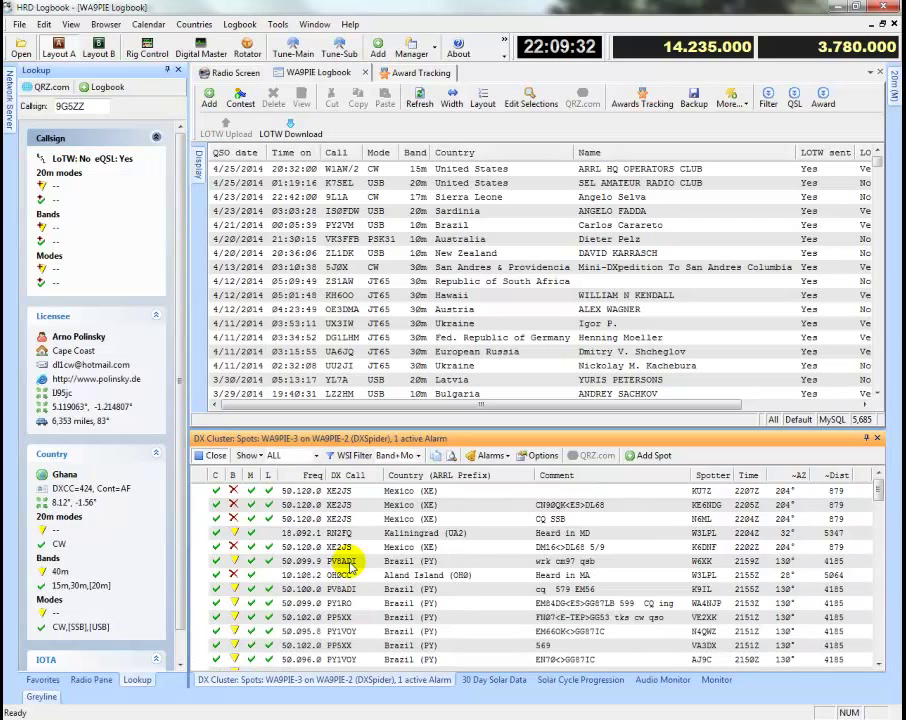
# - Set the WSI Filter to None and tick Show WSI with Row Color on the WSI tab
pyautogui.click(386, 456)
pyautogui.click(373, 470)
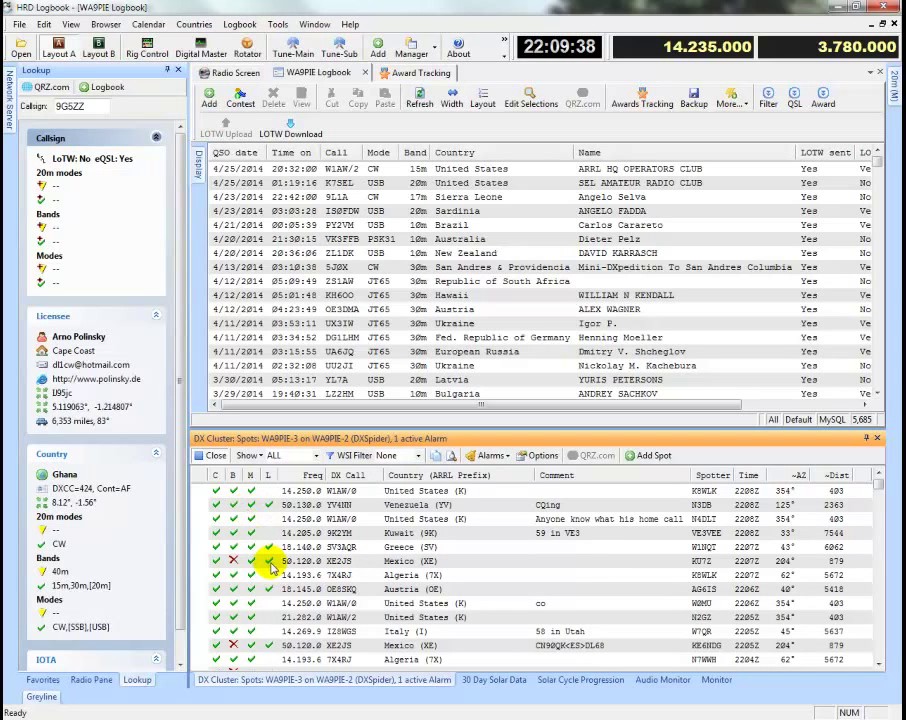
pyautogui.click(538, 456)
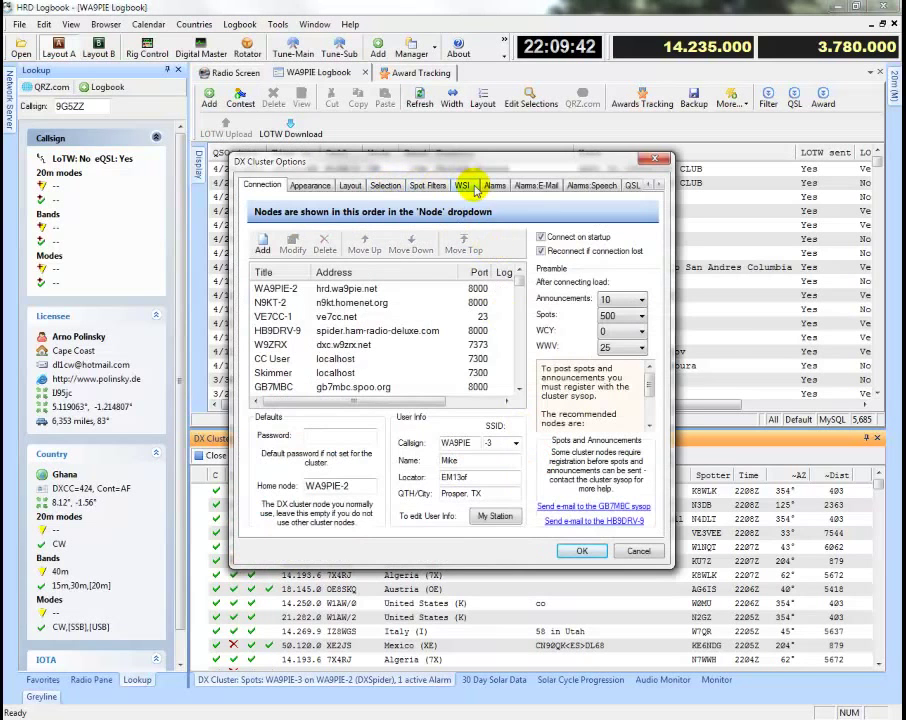
pyautogui.click(466, 189)
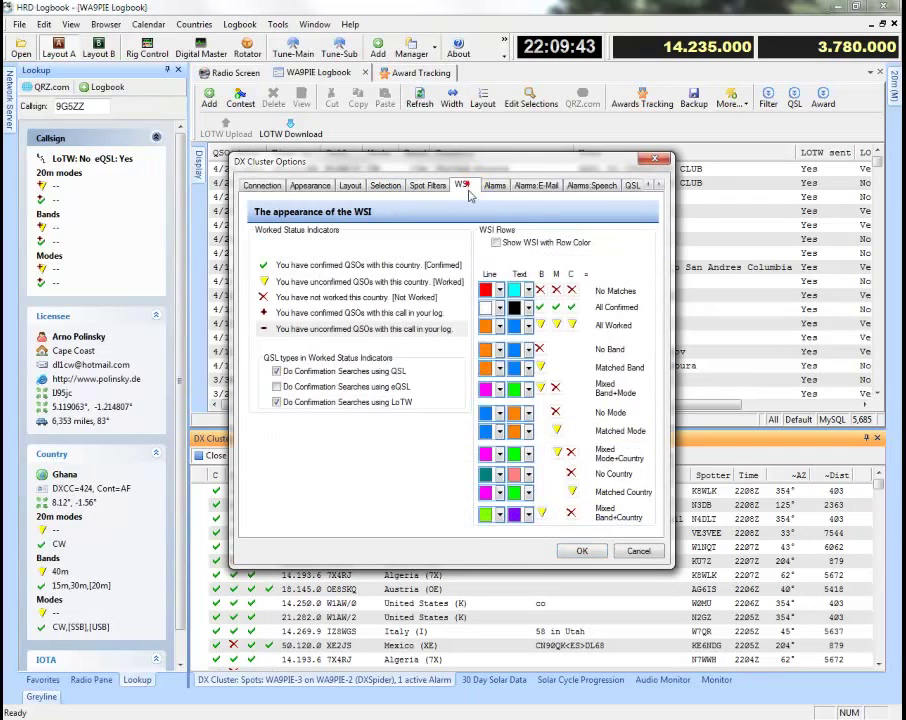
pyautogui.click(580, 245)
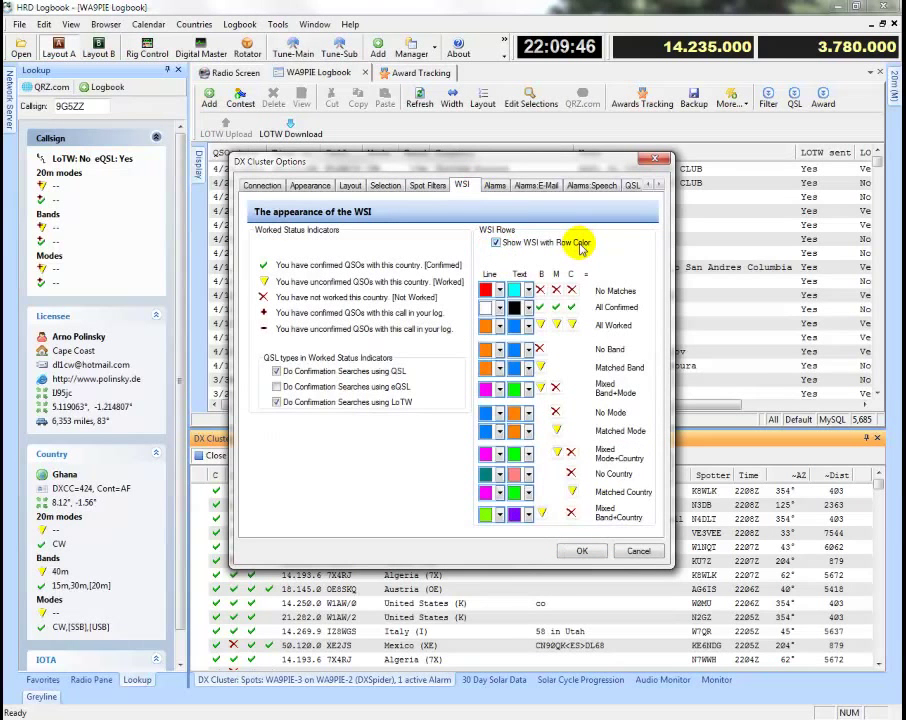
pyautogui.moveTo(557, 166); pyautogui.dragTo(617, 22)
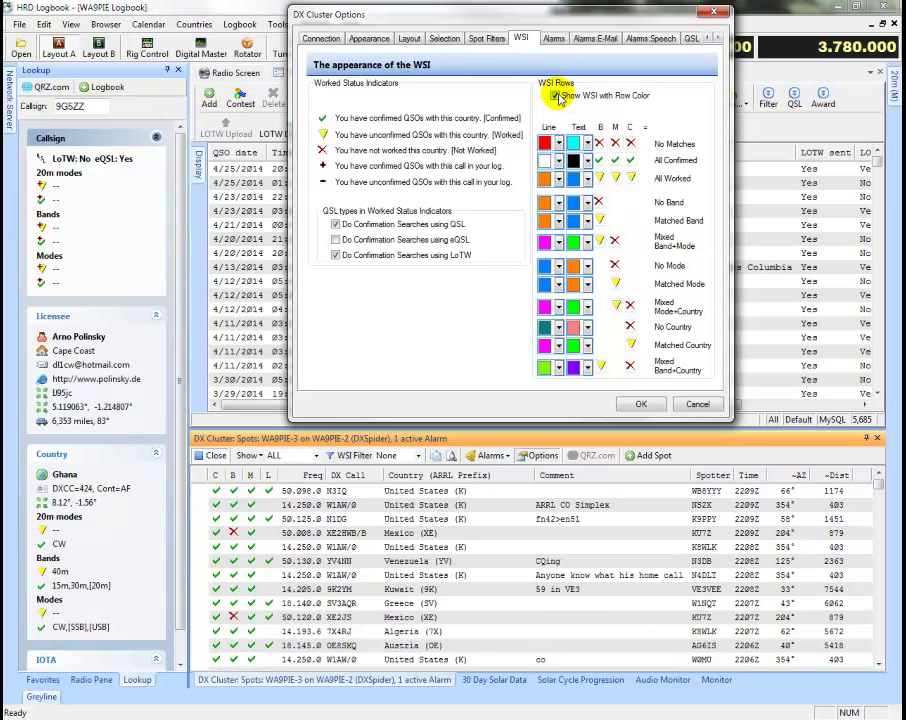
# - Apply row colouring, page through the orange-shaded spot list, and set the WSI Filter to Band+Mode
pyautogui.click(634, 402)
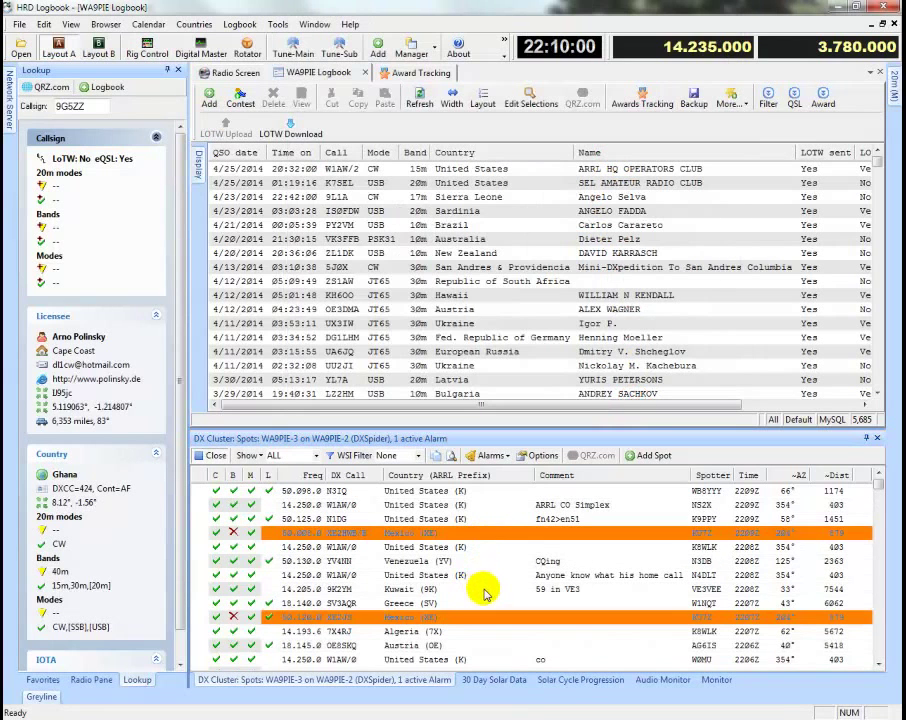
pyautogui.click(878, 645)
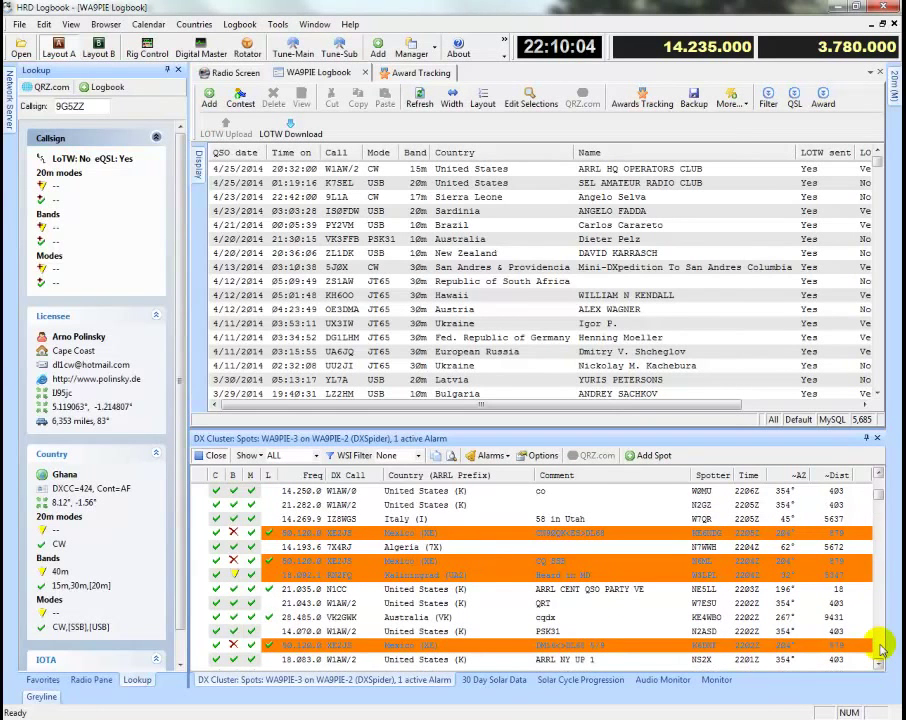
pyautogui.click(880, 650)
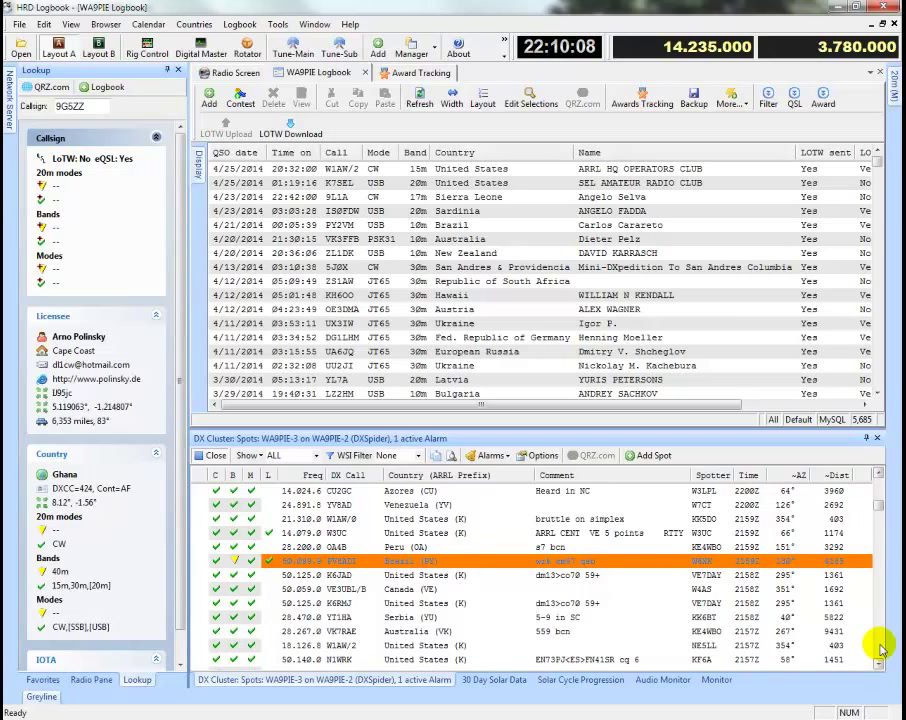
pyautogui.click(880, 650)
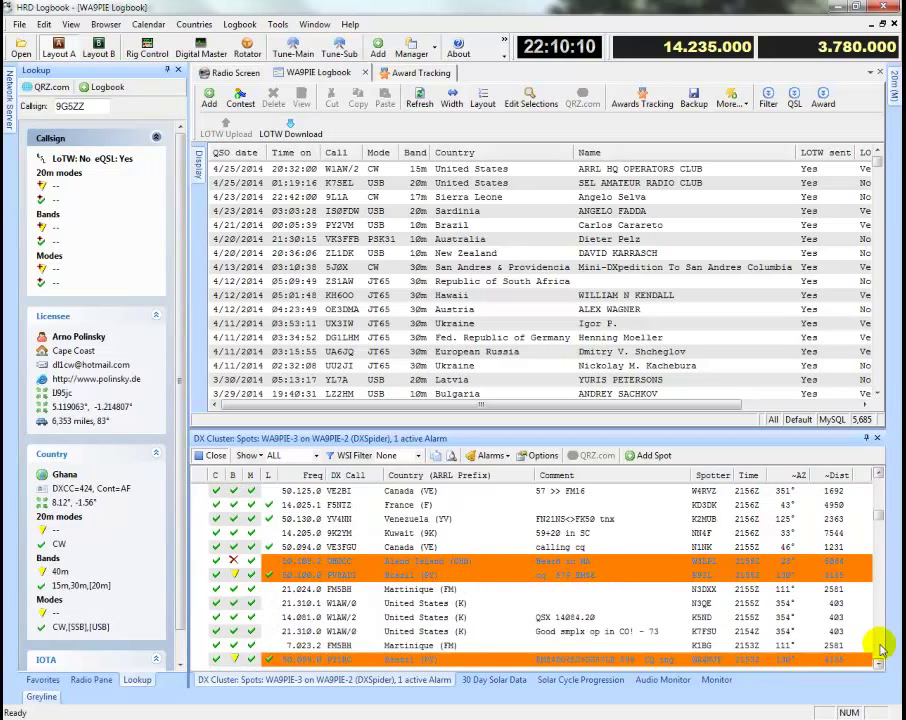
pyautogui.click(880, 650)
pyautogui.click(880, 650)
pyautogui.click(880, 650)
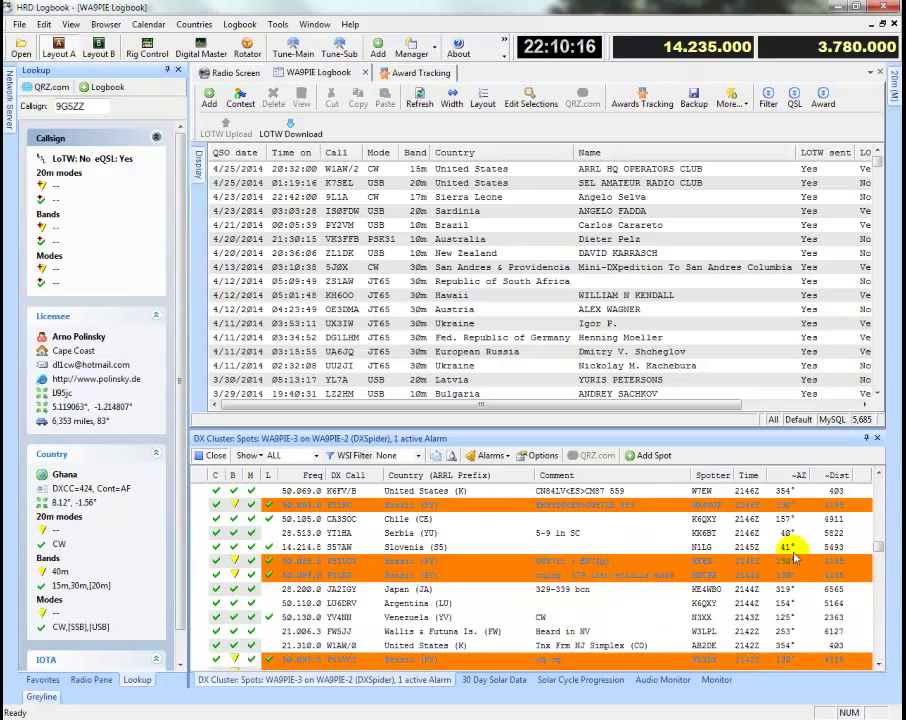
pyautogui.moveTo(880, 550); pyautogui.dragTo(884, 479)
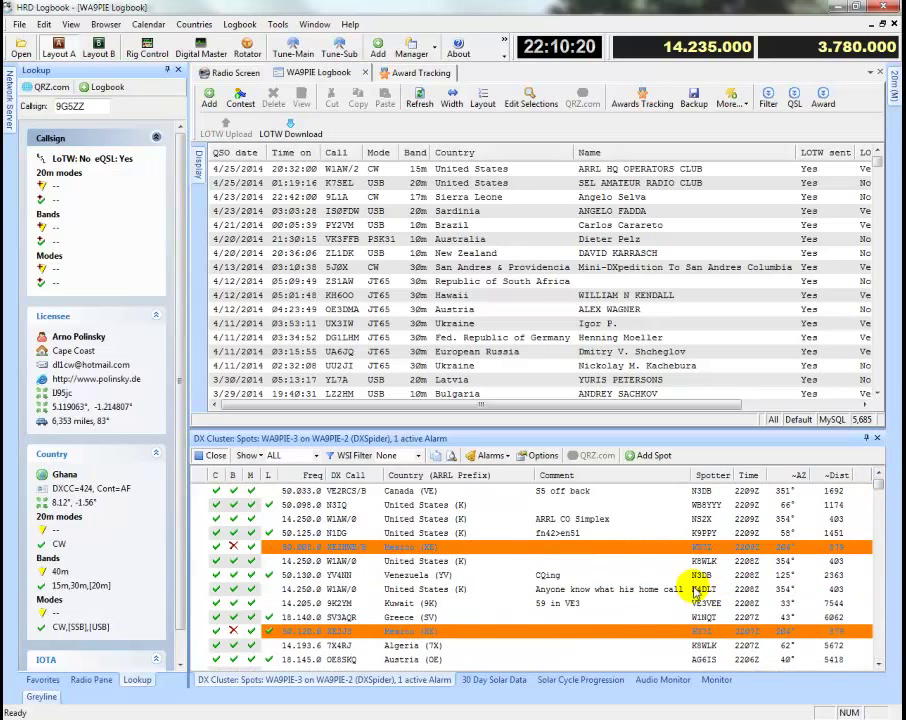
pyautogui.click(395, 455)
pyautogui.click(388, 502)
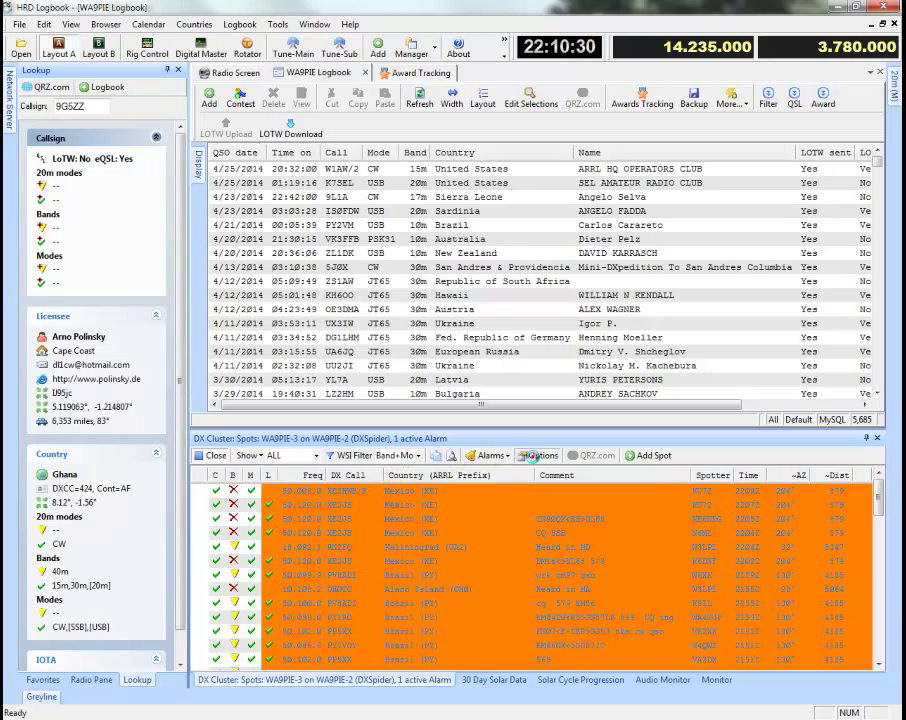
# - Untick Show WSI with Row Color on the DX Cluster Options WSI tab and apply
pyautogui.click(531, 455)
pyautogui.click(461, 185)
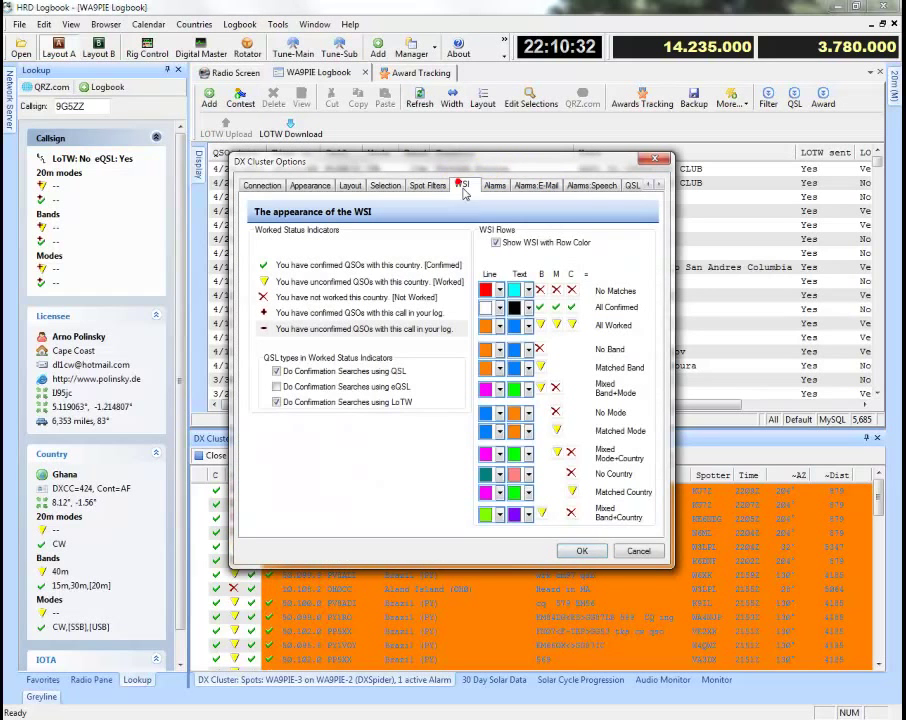
pyautogui.click(581, 550)
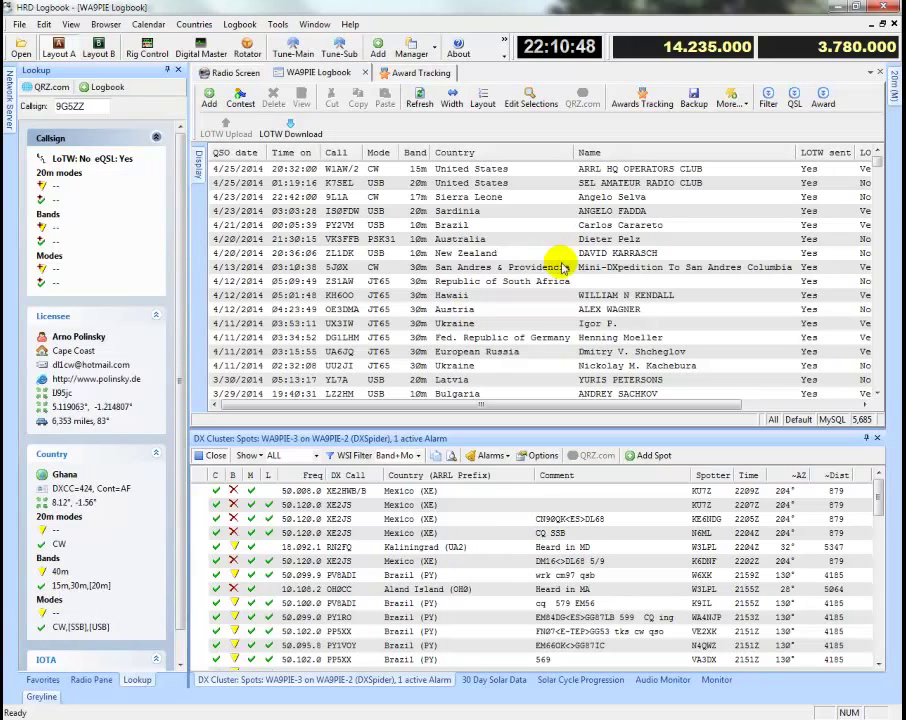
# - Open Tools > Global HRD Settings at the Auto-Update page
pyautogui.click(313, 28)
pyautogui.moveTo(277, 25)
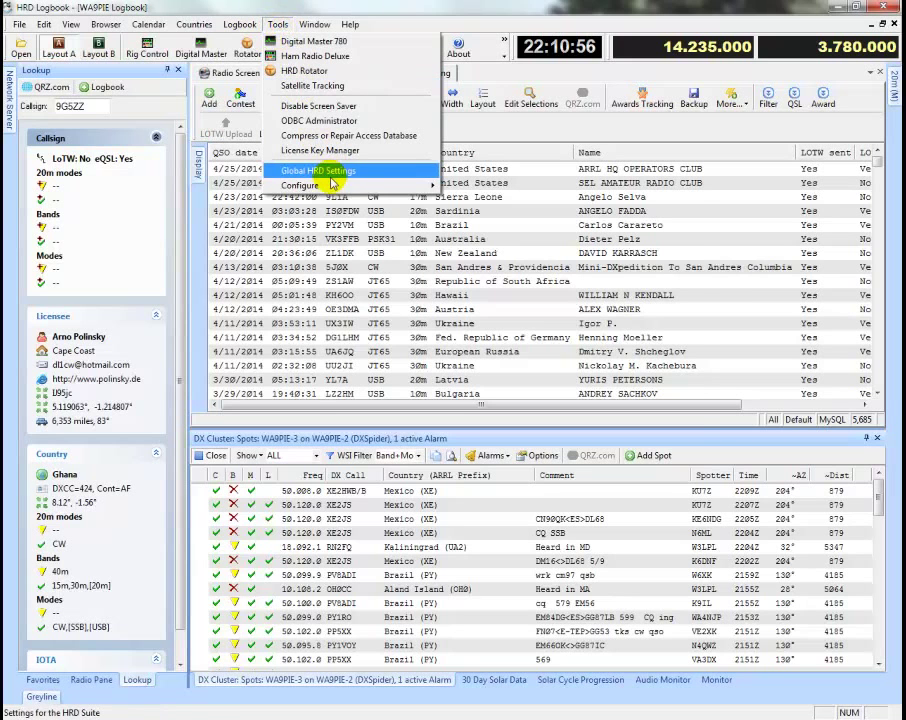
pyautogui.click(340, 172)
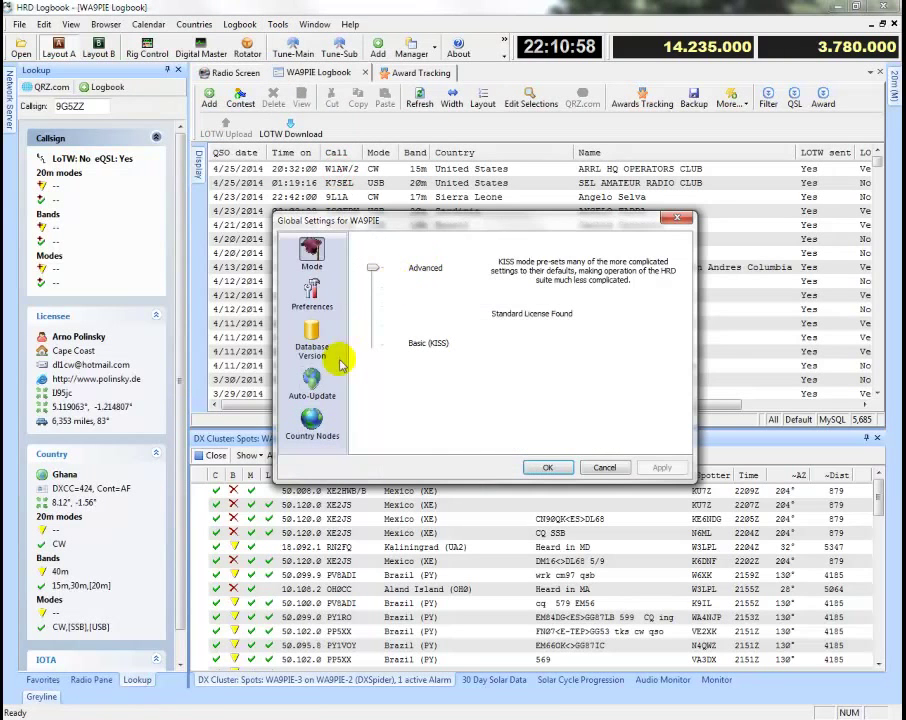
pyautogui.click(310, 382)
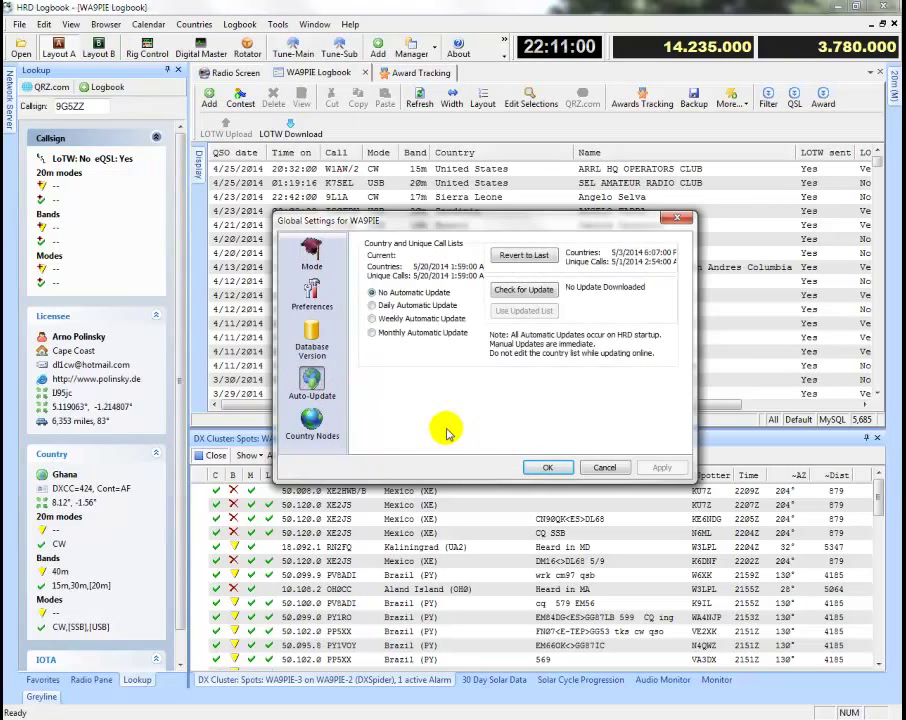
# - Choose No Automatic Update and download the latest country and unique-call lists
pyautogui.click(371, 306)
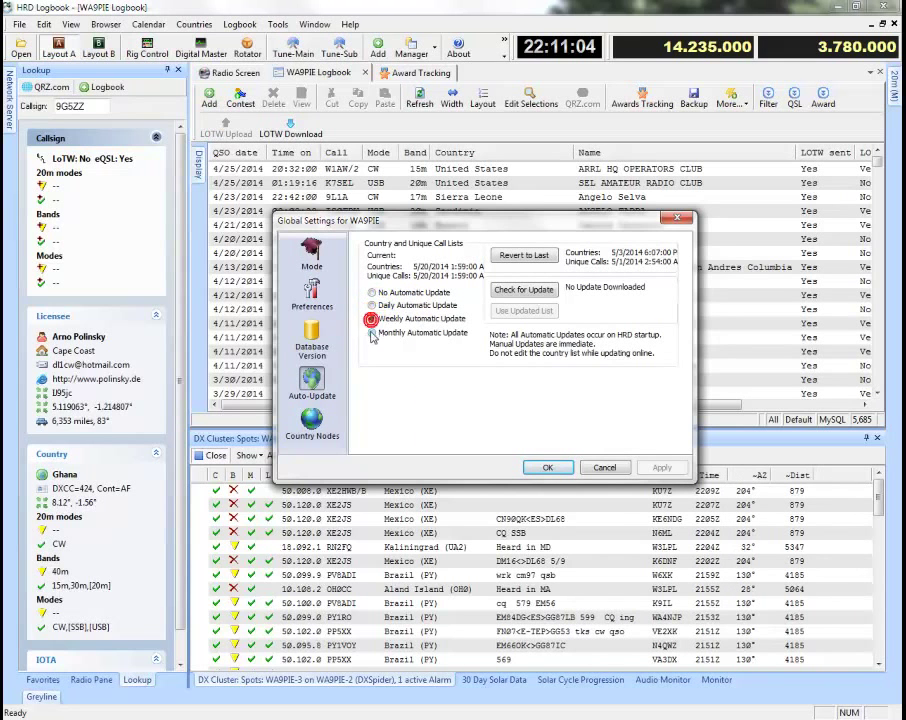
pyautogui.click(371, 333)
pyautogui.click(372, 292)
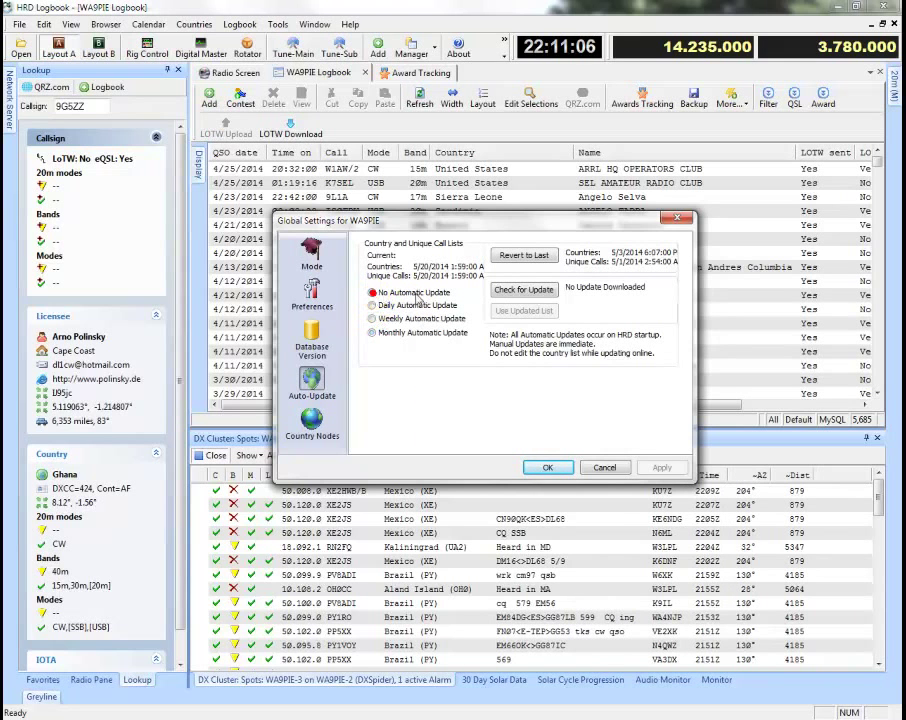
pyautogui.click(521, 292)
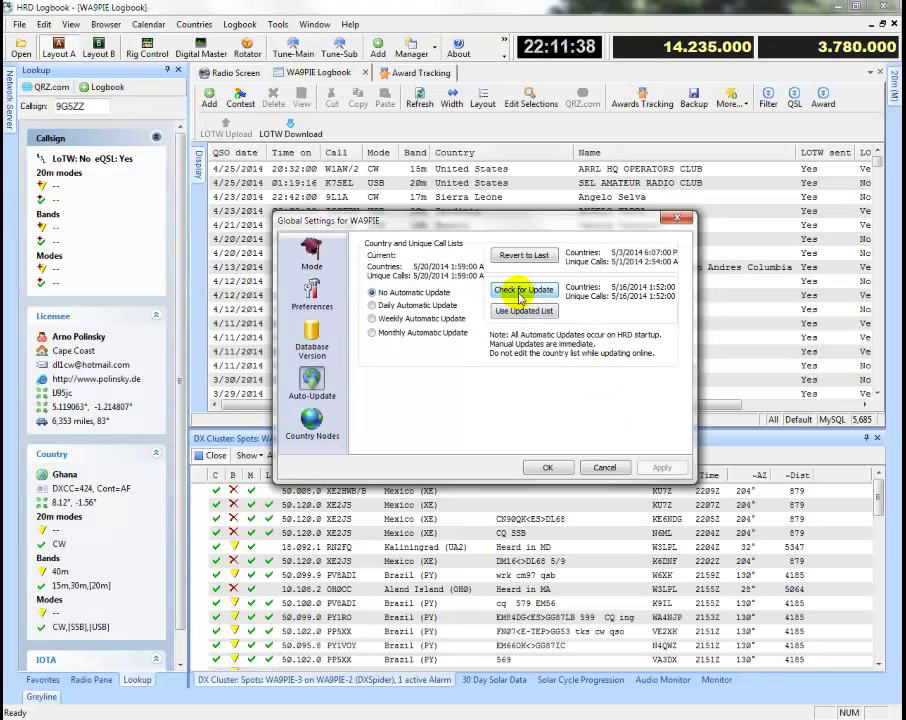
pyautogui.moveTo(428, 221); pyautogui.dragTo(453, 110)
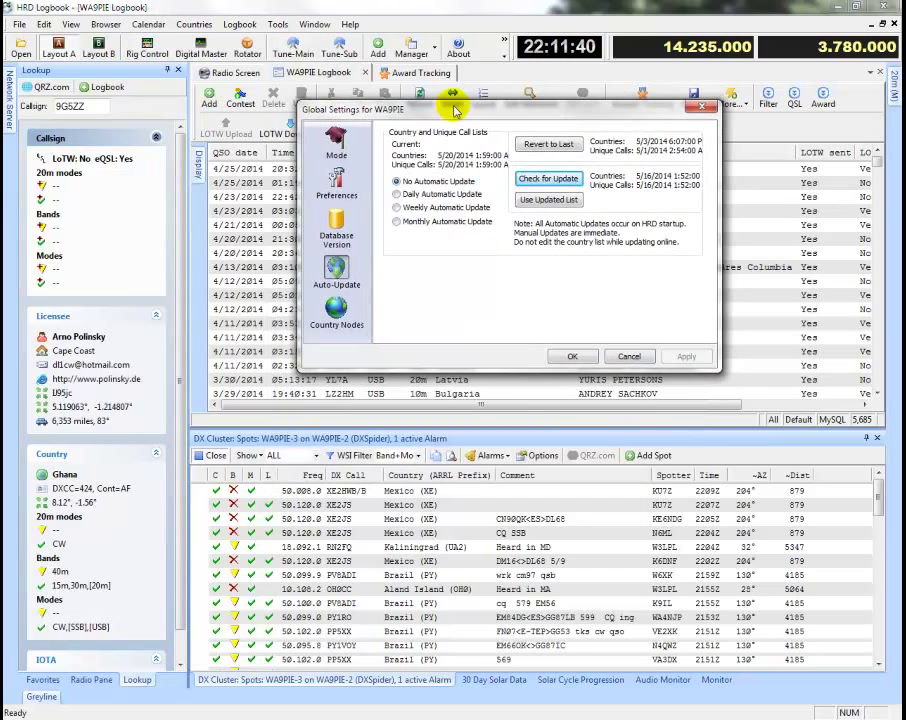
# - Close Global Settings and open the Countries manager tab
pyautogui.click(630, 357)
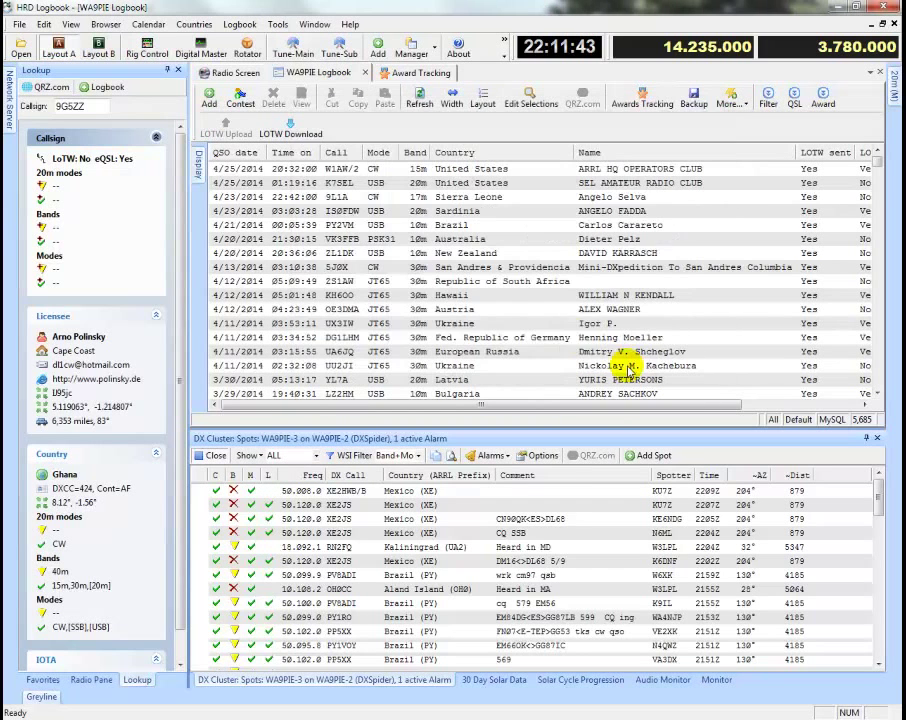
pyautogui.click(196, 24)
pyautogui.click(212, 37)
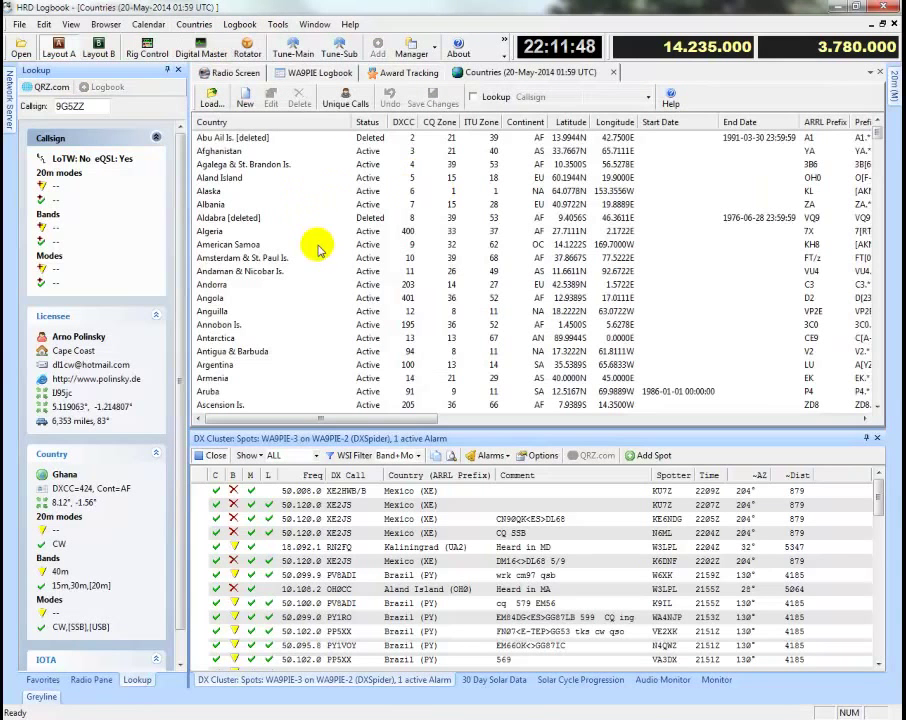
# - Browse the public Unique Calls list, then close it
pyautogui.click(337, 97)
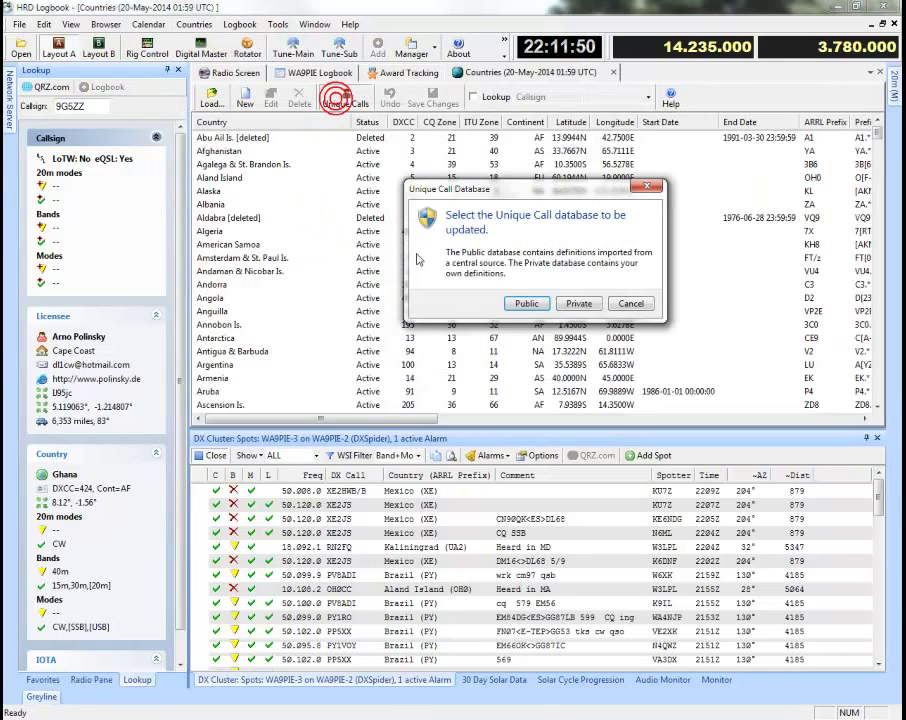
pyautogui.click(526, 303)
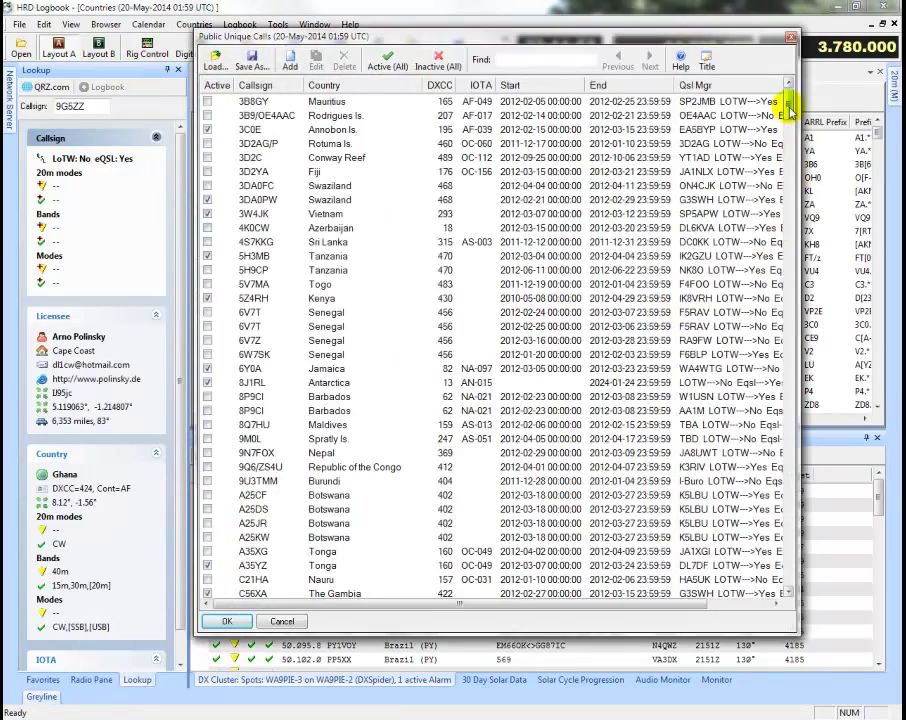
pyautogui.moveTo(789, 105); pyautogui.dragTo(791, 572)
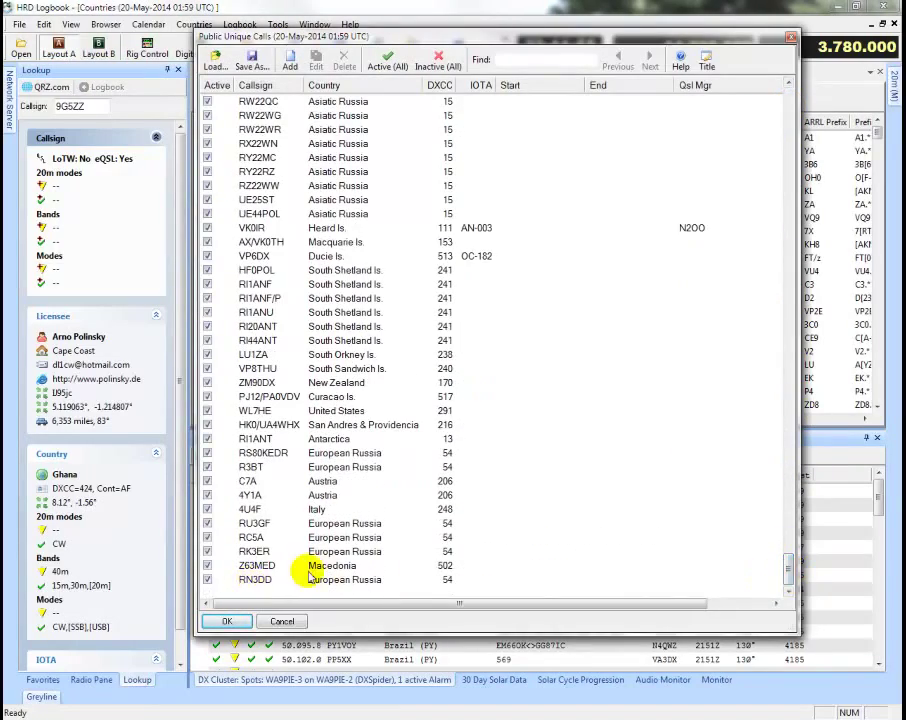
pyautogui.click(790, 40)
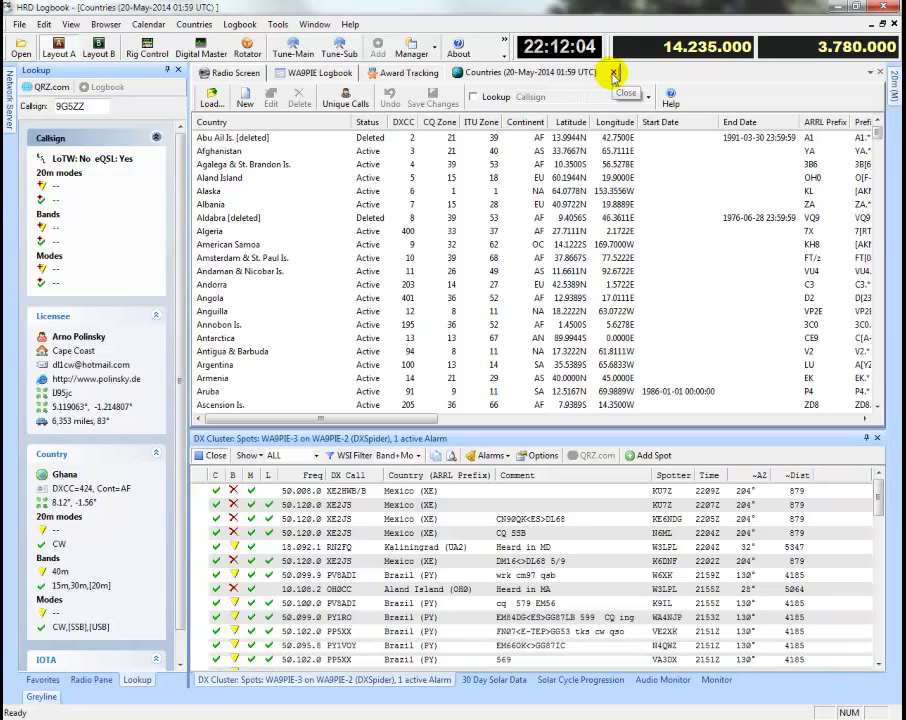
# - Close the Countries tab and set the WSI Filter to None
pyautogui.click(613, 75)
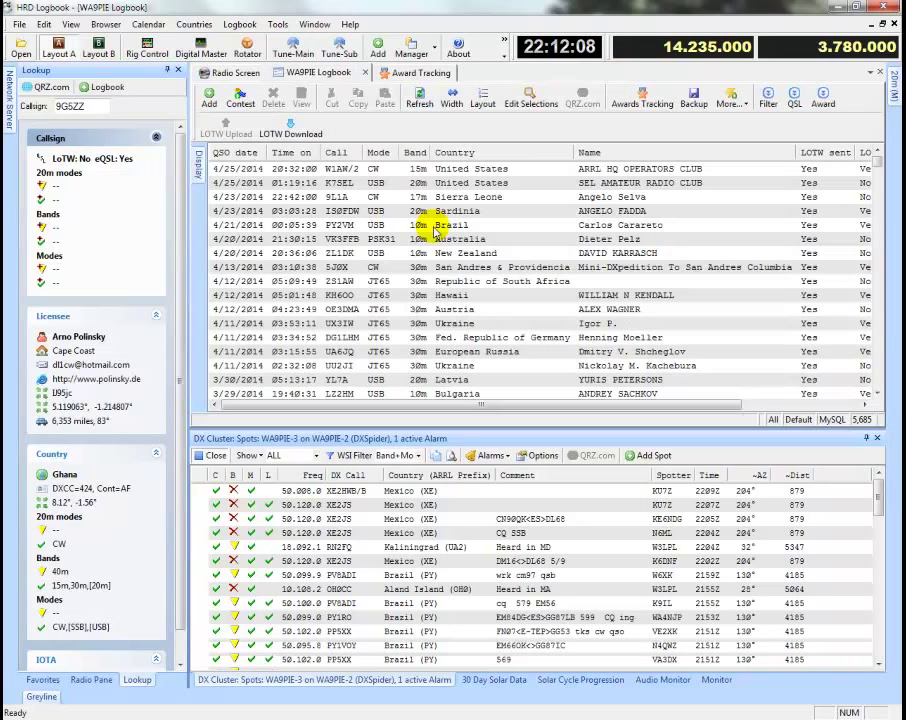
pyautogui.click(310, 455)
pyautogui.click(371, 455)
pyautogui.click(376, 471)
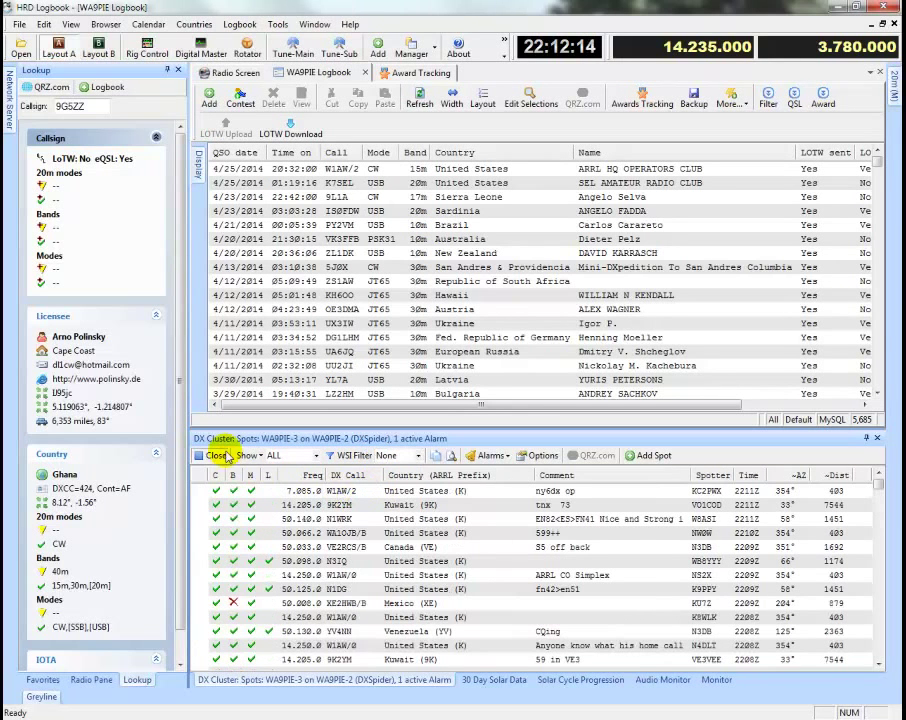
# - Disconnect from the current cluster and connect to the W9ZRX node
pyautogui.click(219, 461)
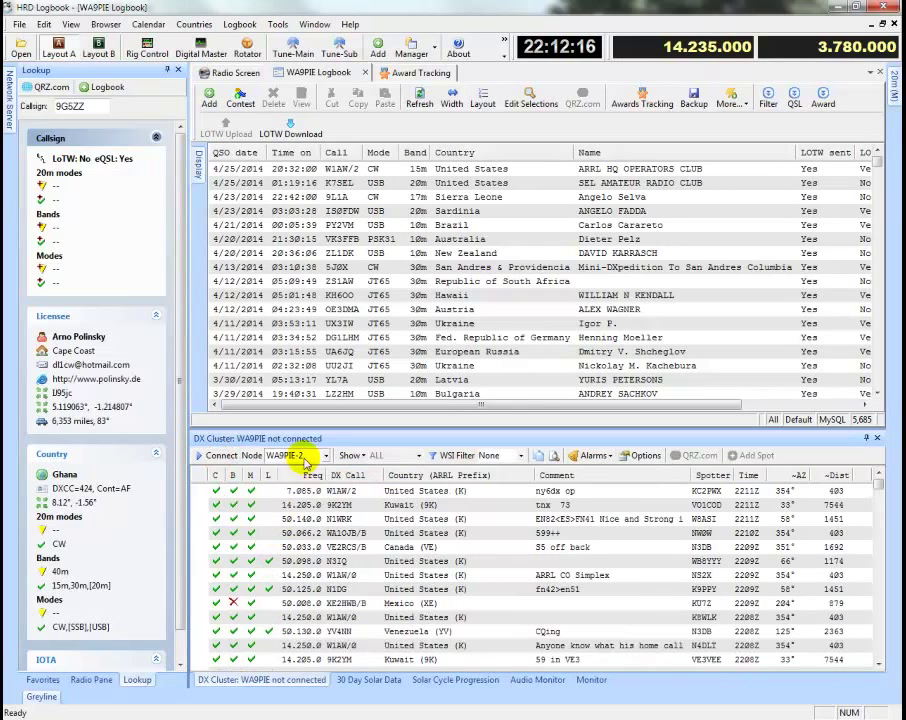
pyautogui.click(303, 456)
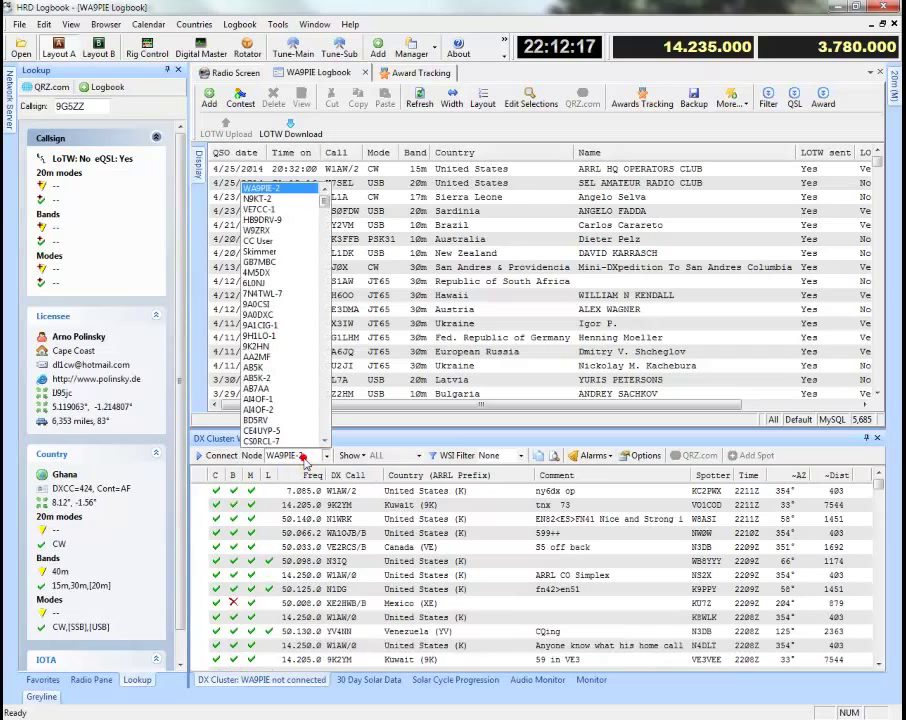
pyautogui.click(278, 231)
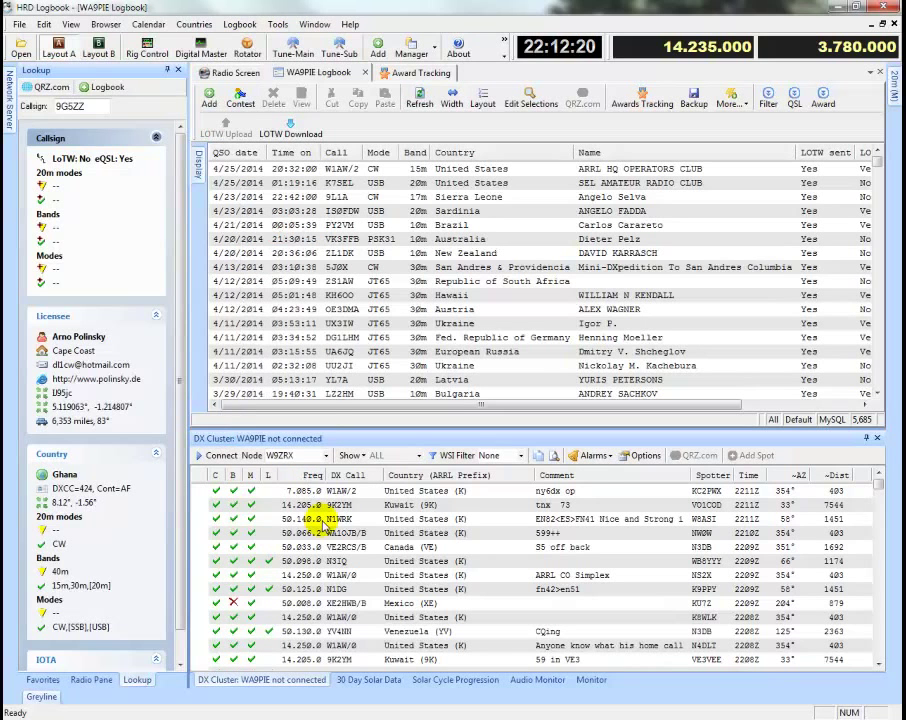
pyautogui.click(222, 457)
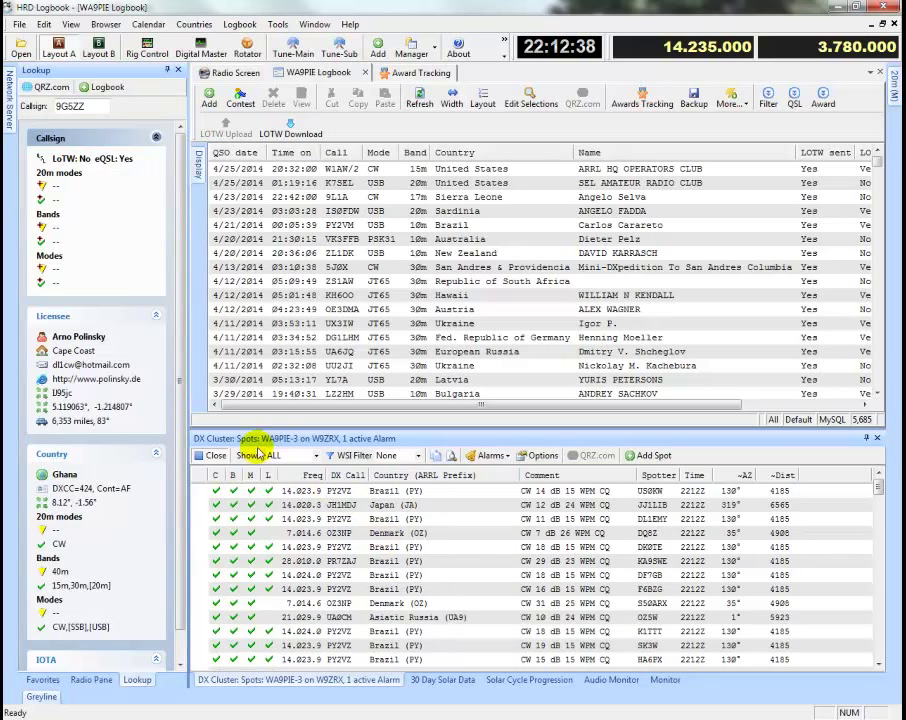
# - Switch the cluster connection from W9ZRX to the WA9PIE-2 node
pyautogui.click(216, 457)
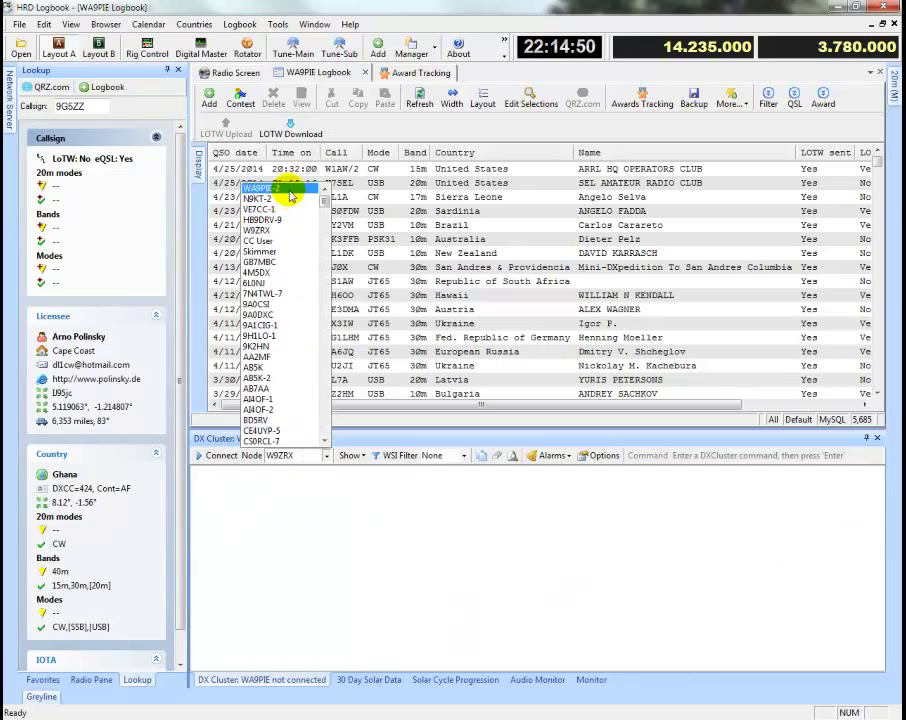
pyautogui.click(289, 189)
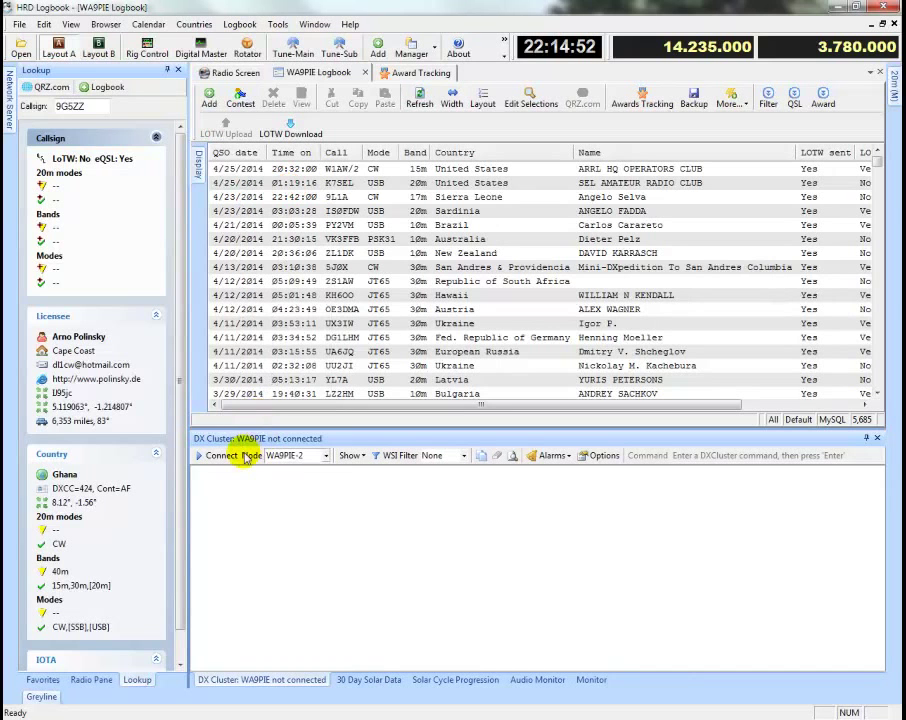
pyautogui.click(222, 456)
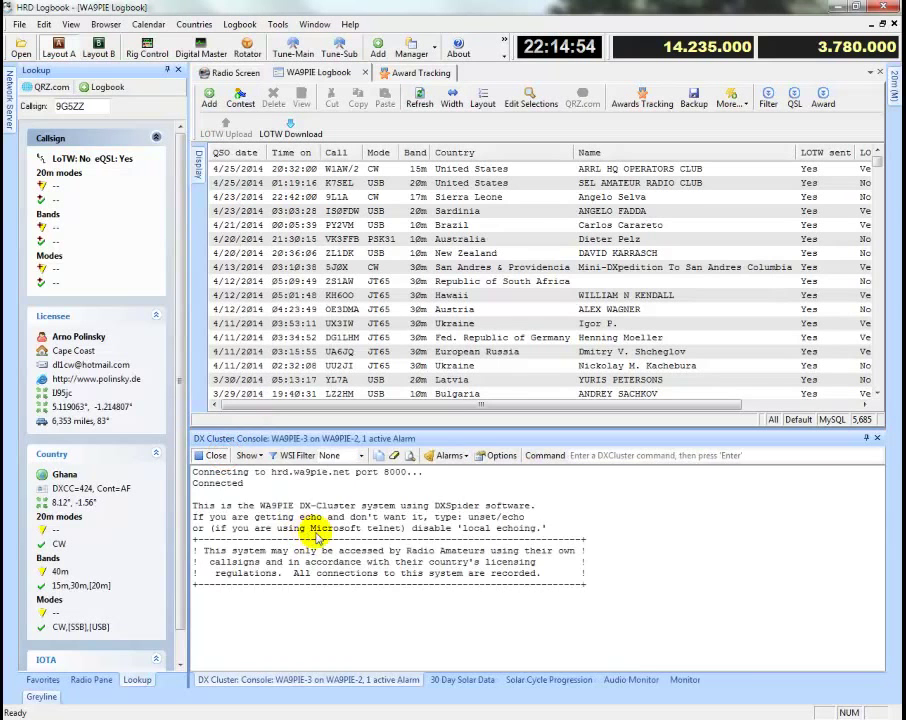
pyautogui.click(259, 456)
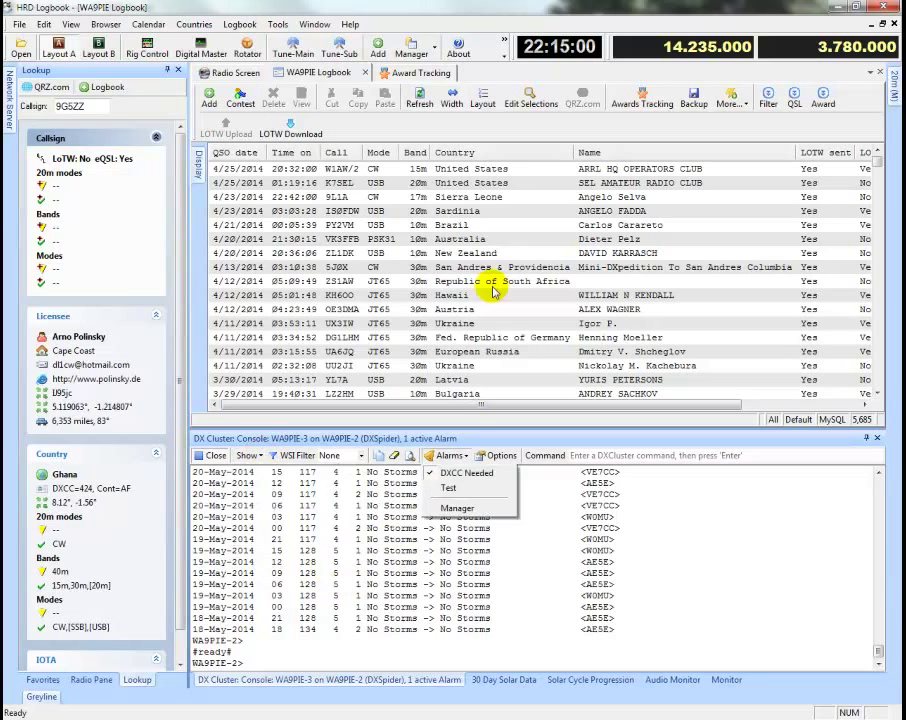
pyautogui.press('Escape')
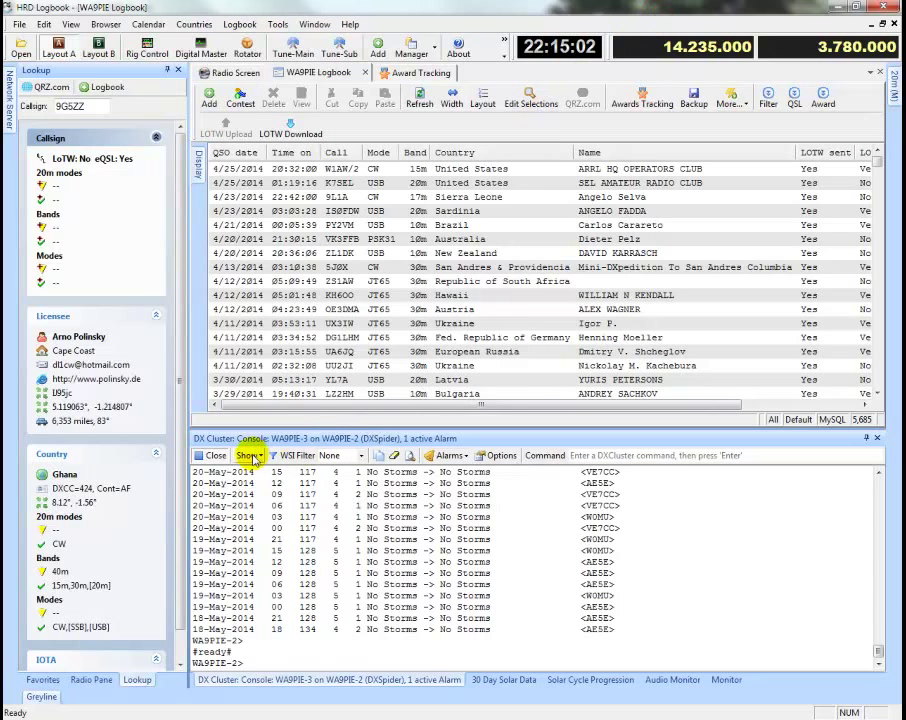
pyautogui.click(250, 456)
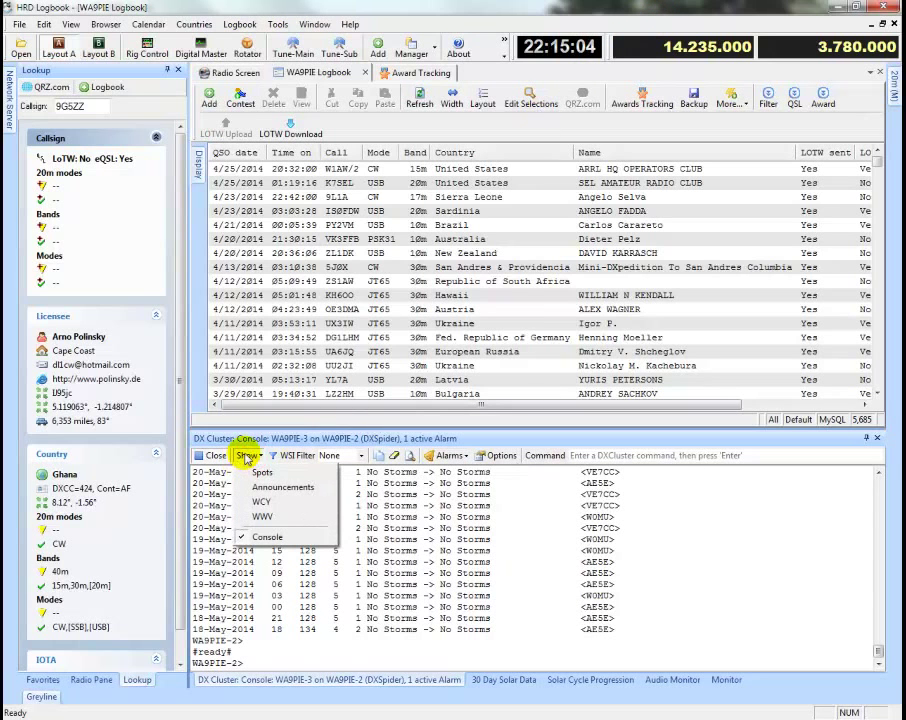
pyautogui.click(256, 472)
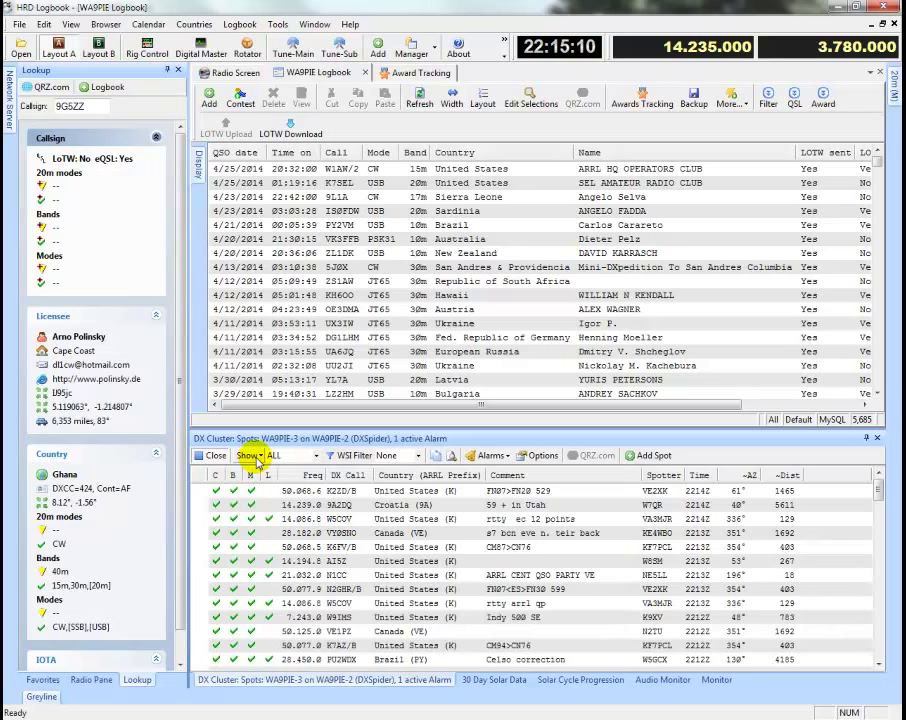
pyautogui.click(258, 457)
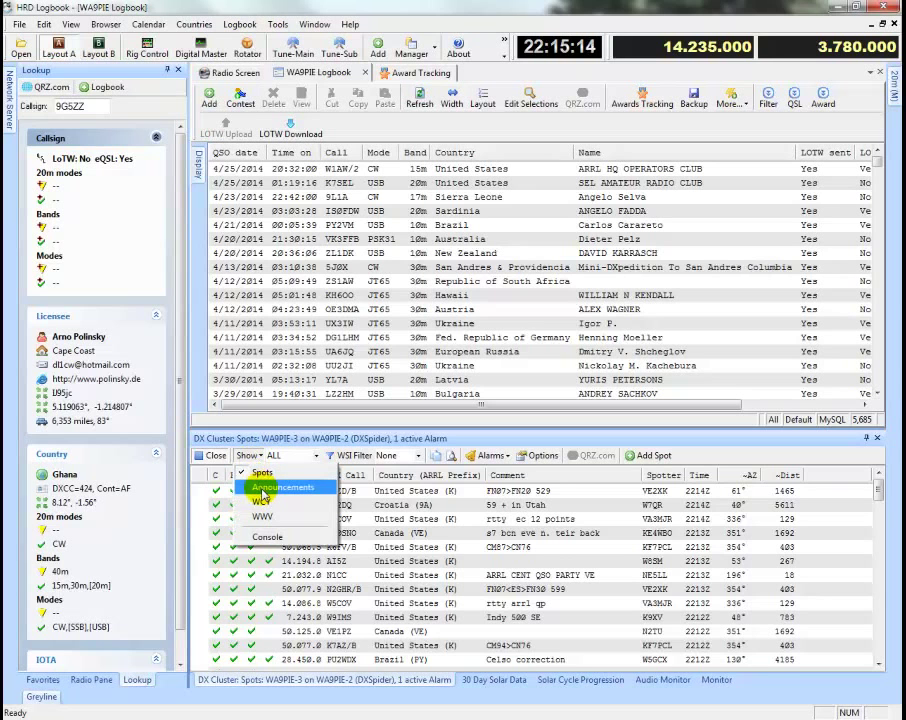
pyautogui.click(262, 490)
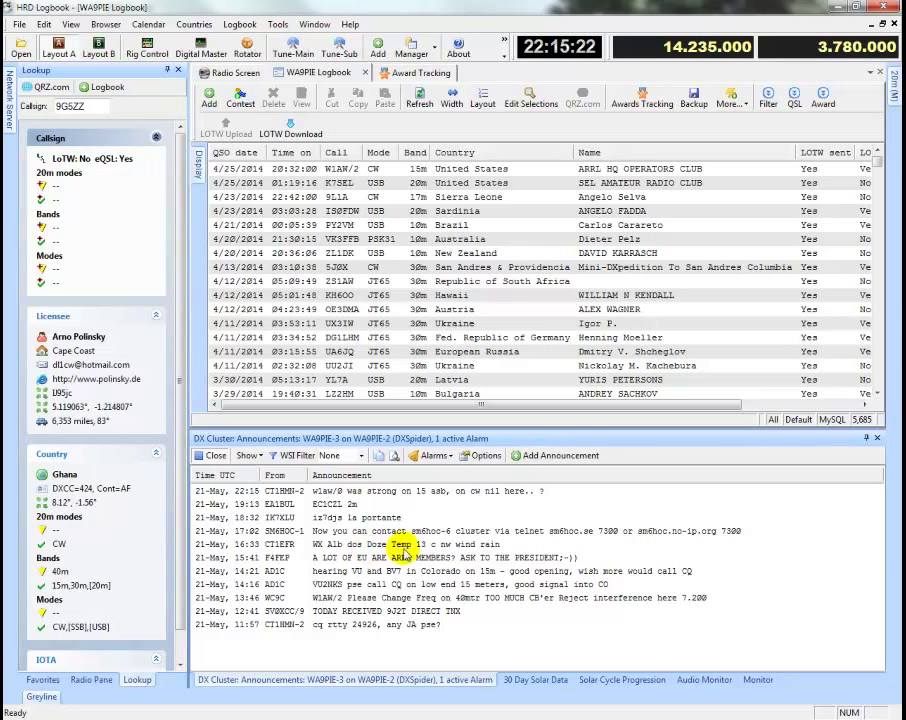
pyautogui.click(259, 456)
pyautogui.click(250, 402)
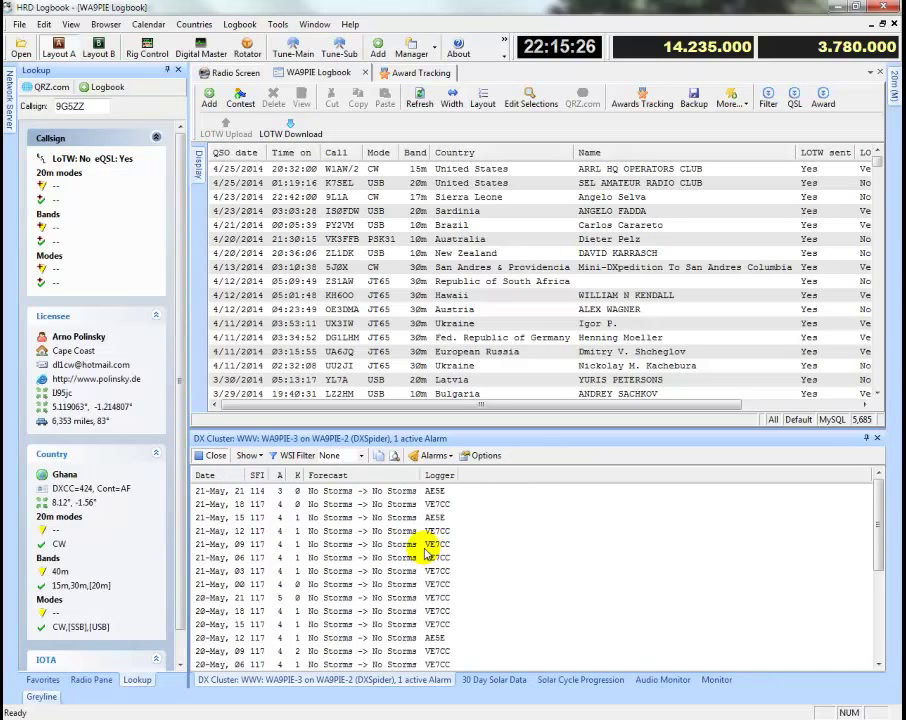
pyautogui.click(246, 456)
pyautogui.click(259, 502)
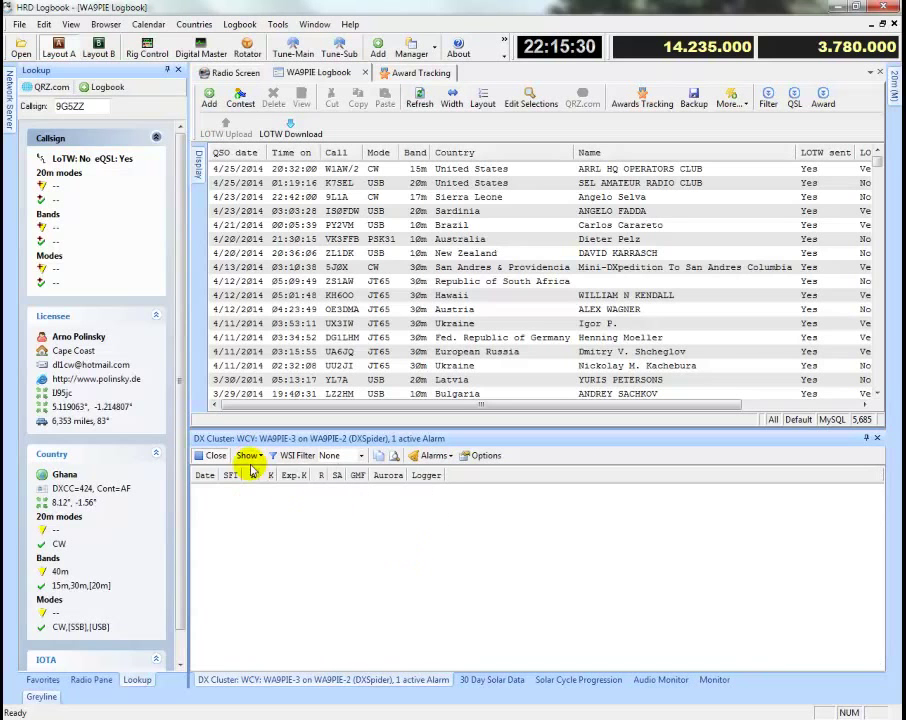
pyautogui.click(248, 457)
pyautogui.click(267, 537)
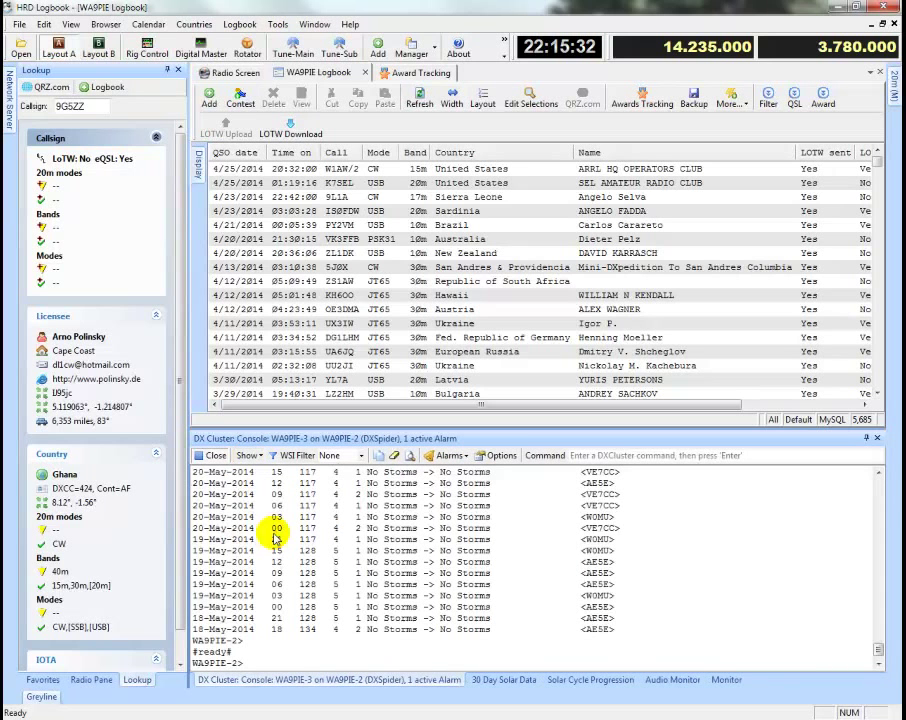
# - Scroll through the cluster console output
pyautogui.click(879, 482)
pyautogui.click(879, 482)
pyautogui.click(880, 478)
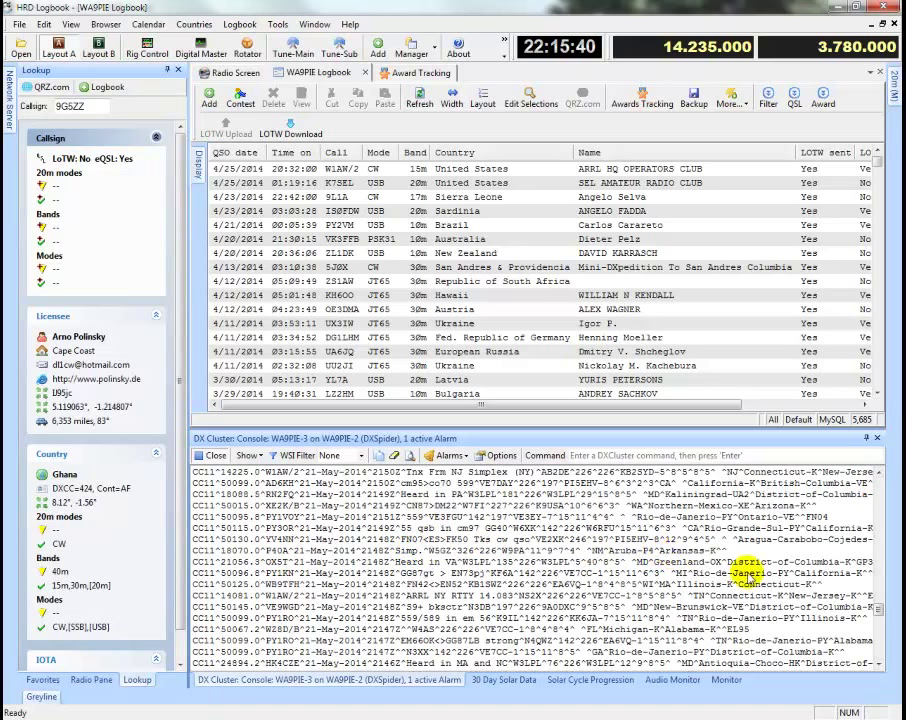
pyautogui.click(877, 610)
pyautogui.click(876, 645)
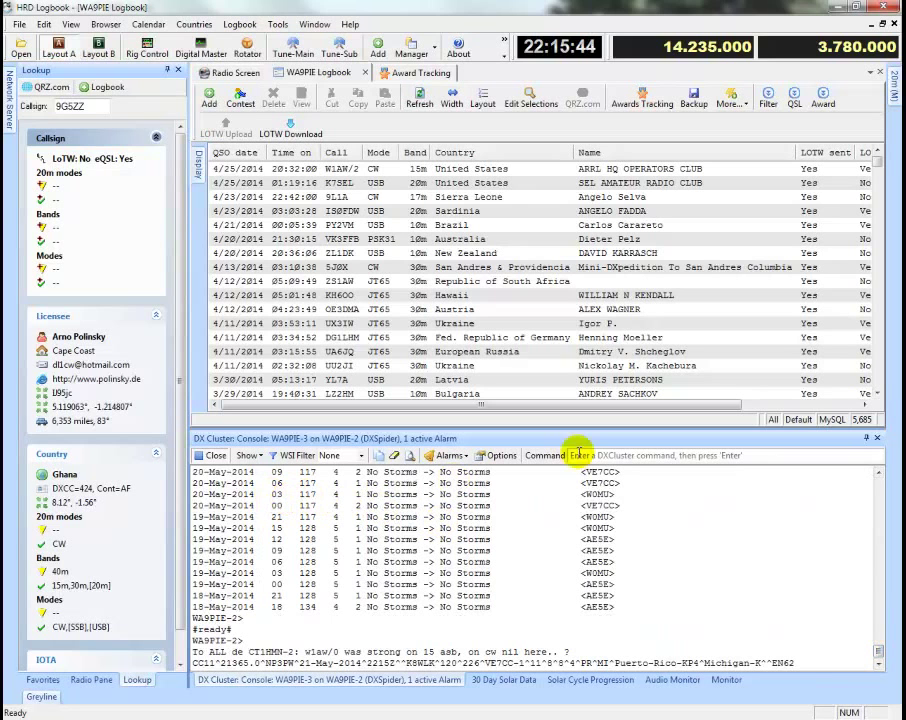
# - Send sh/users to list callsigns connected to WA9PIE-2, then switch the panel to Spots
pyautogui.click(609, 457)
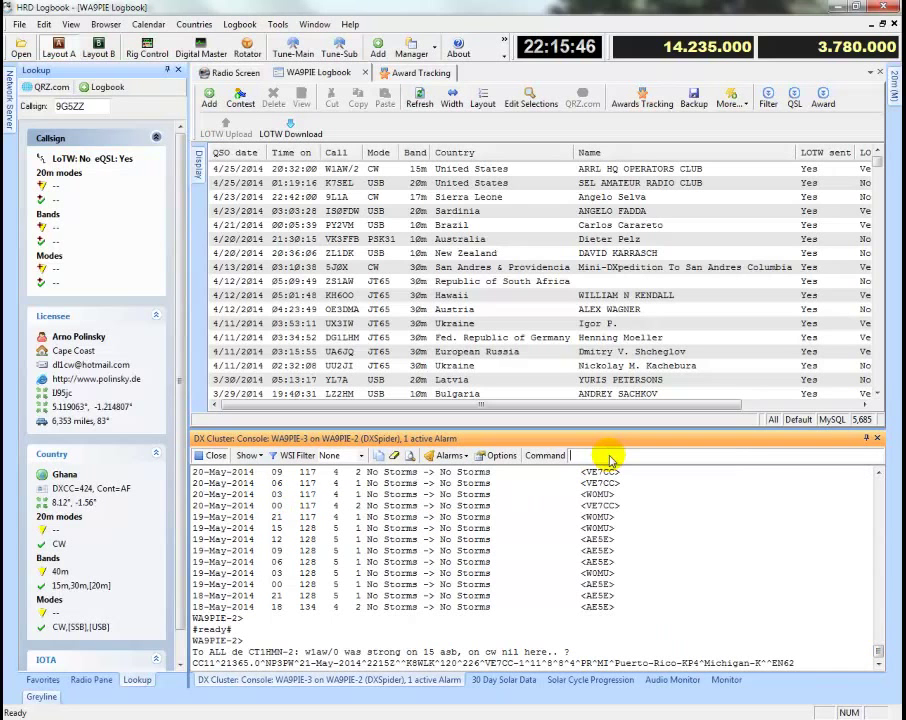
pyautogui.write('sh/users')
pyautogui.press('Return')
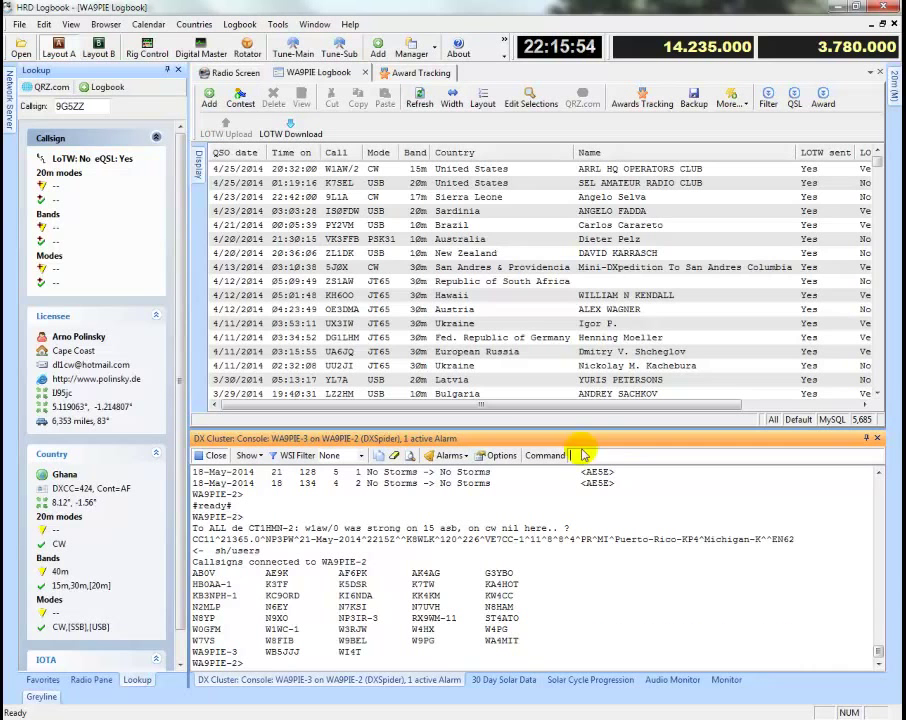
pyautogui.click(248, 455)
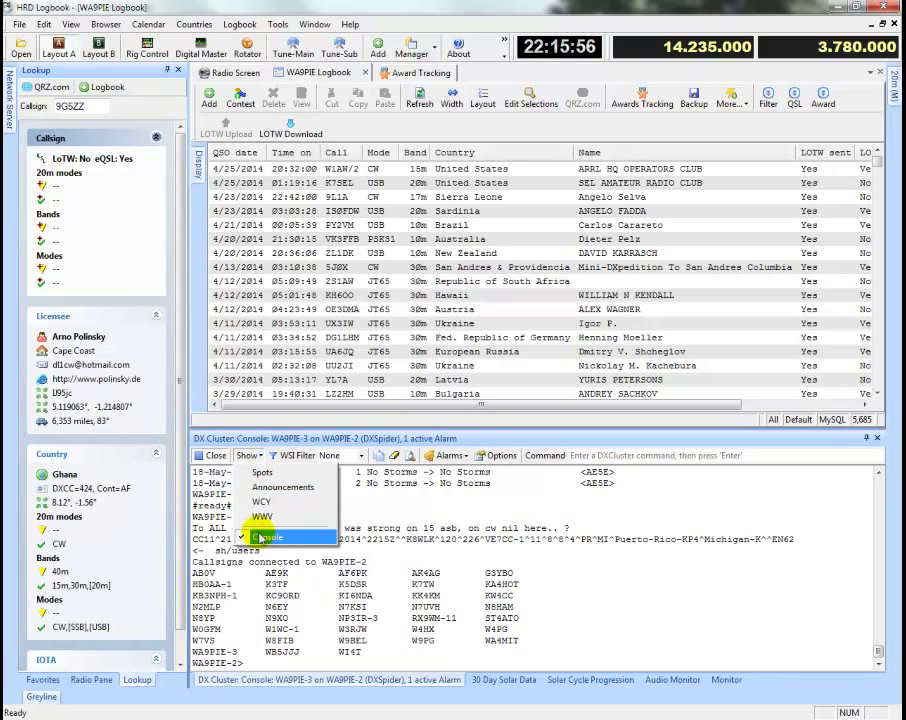
pyautogui.click(262, 471)
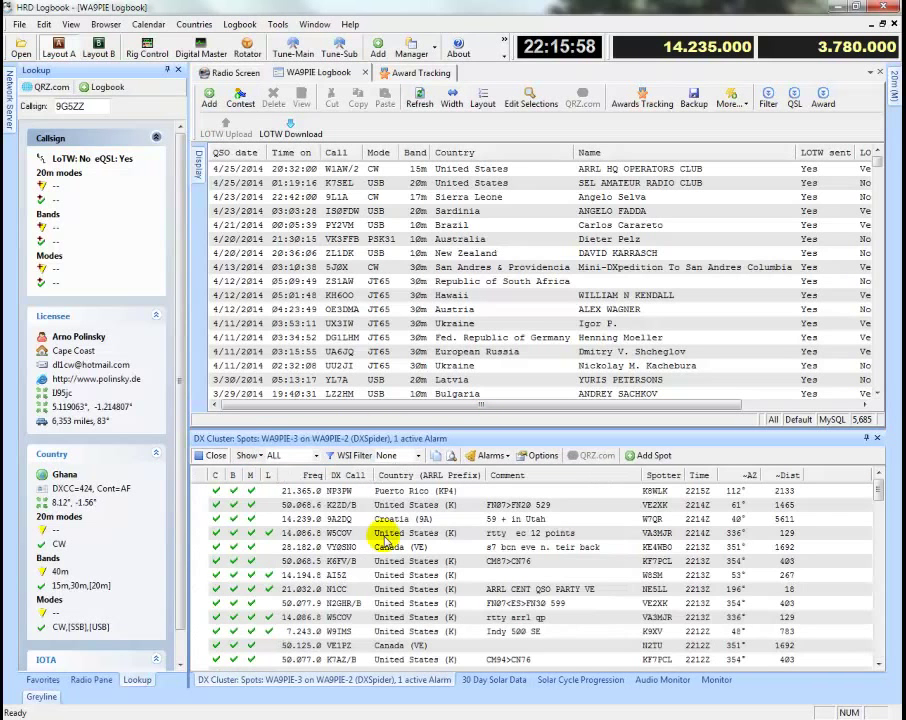